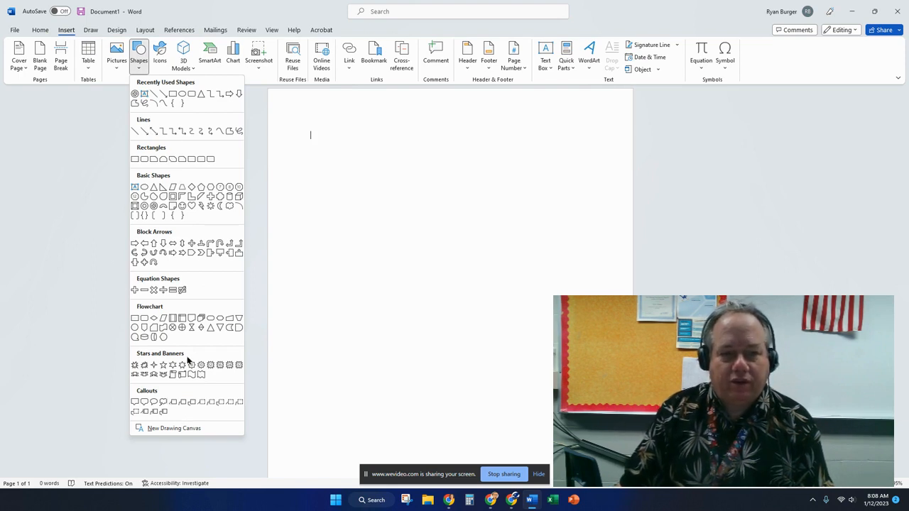
# - Set the page background color of the blank document to dark gray
pyautogui.click(340, 225)
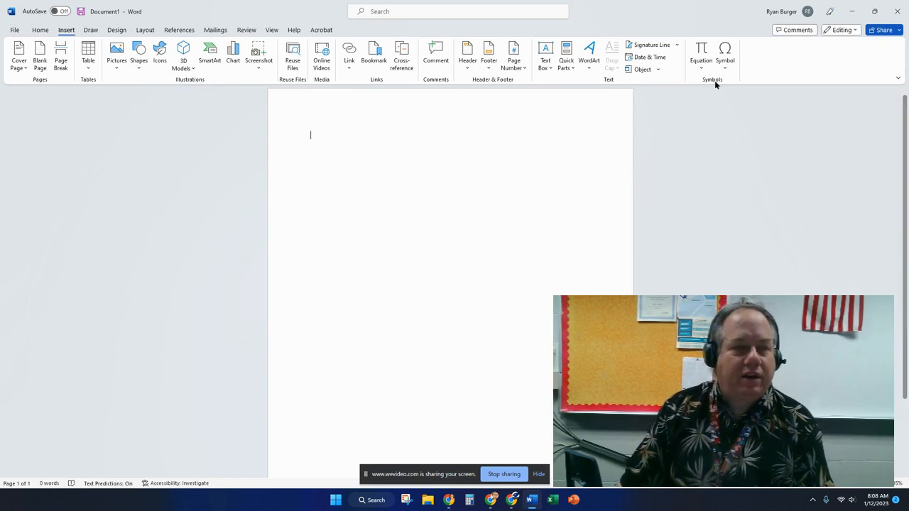
pyautogui.click(137, 32)
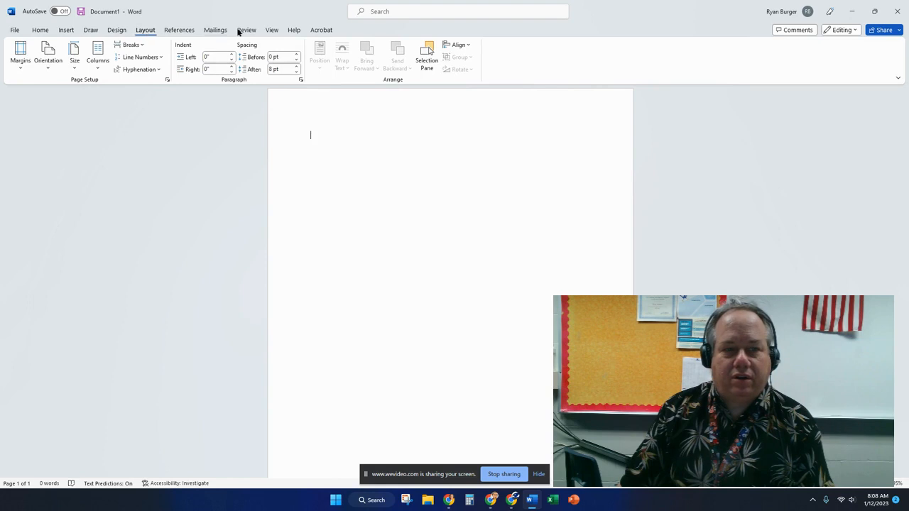
pyautogui.click(115, 31)
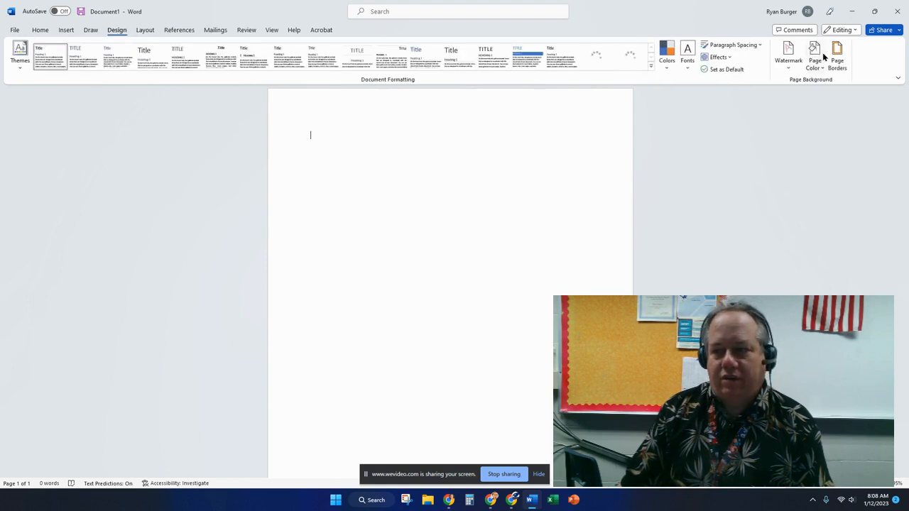
pyautogui.click(817, 57)
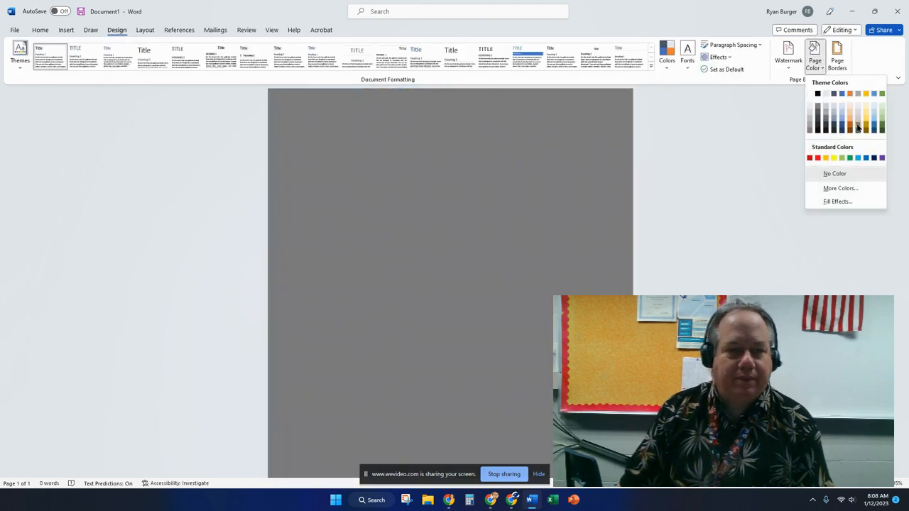
pyautogui.click(858, 124)
pyautogui.click(195, 223)
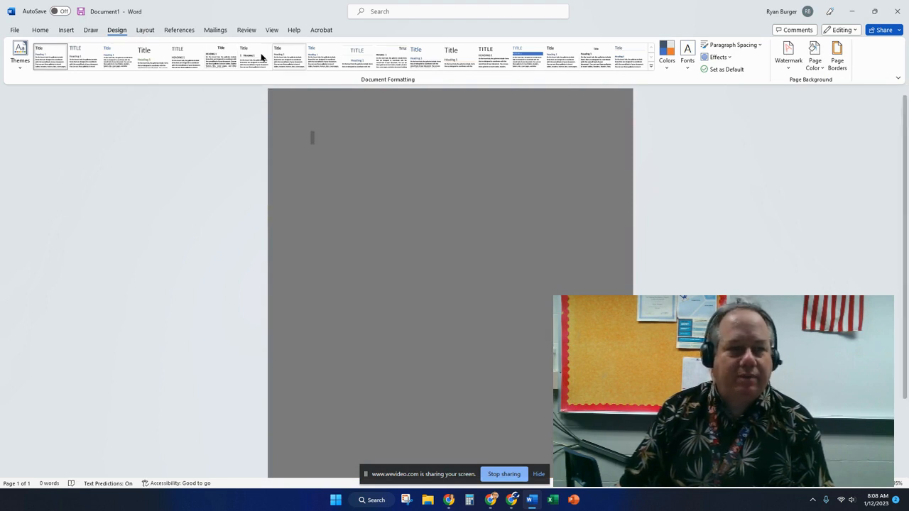
# - Draw a flowchart off-page connector shape about 4.13" high and 2.82" wide near the page's upper middle
pyautogui.click(66, 30)
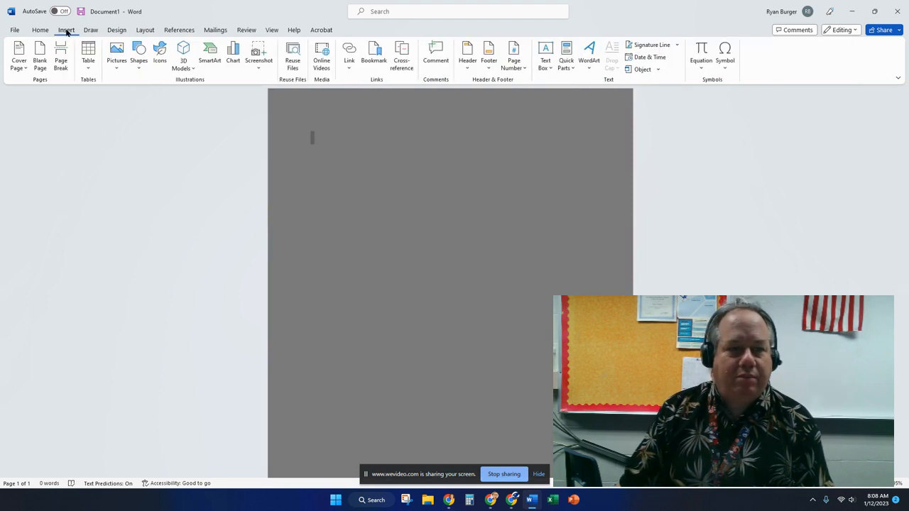
pyautogui.click(141, 63)
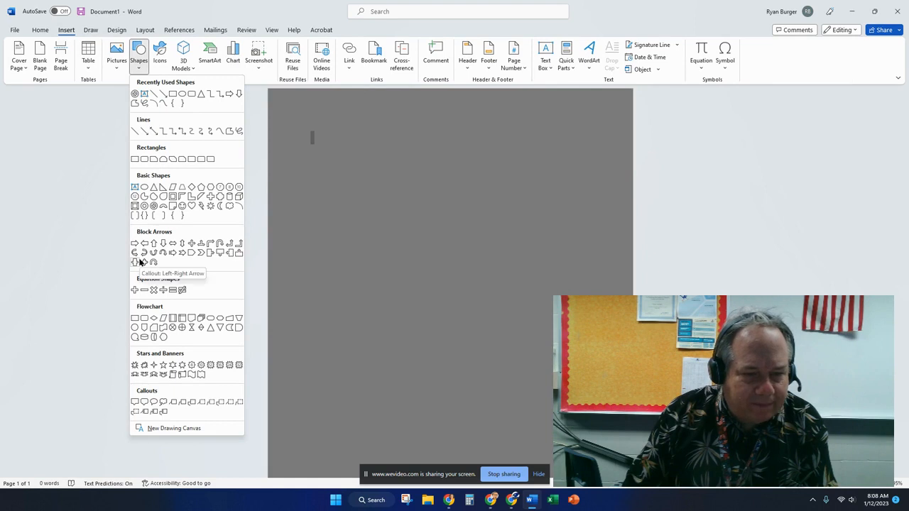
pyautogui.click(142, 327)
pyautogui.moveTo(412, 123); pyautogui.dragTo(533, 299)
pyautogui.moveTo(474, 207); pyautogui.dragTo(455, 199)
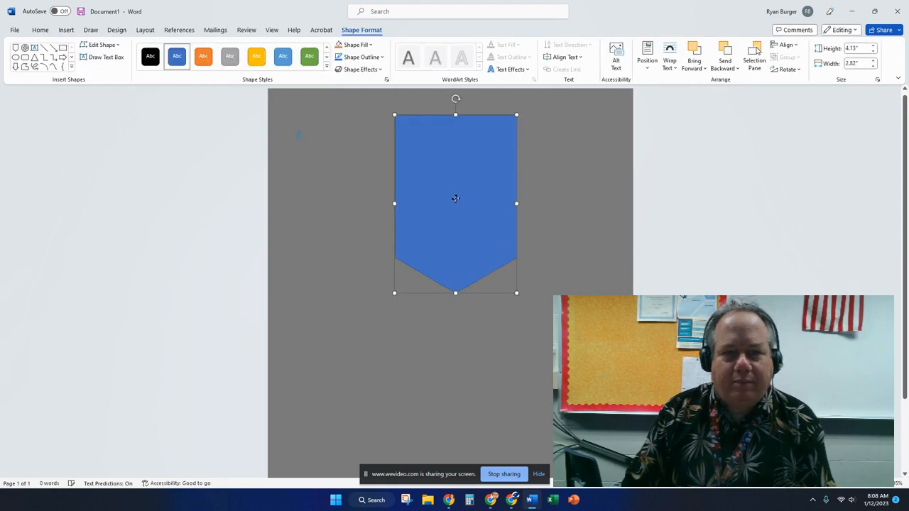
# - Fill the banner shape with a dark-variation blue gradient, and replace that with a blue denim texture
pyautogui.click(367, 45)
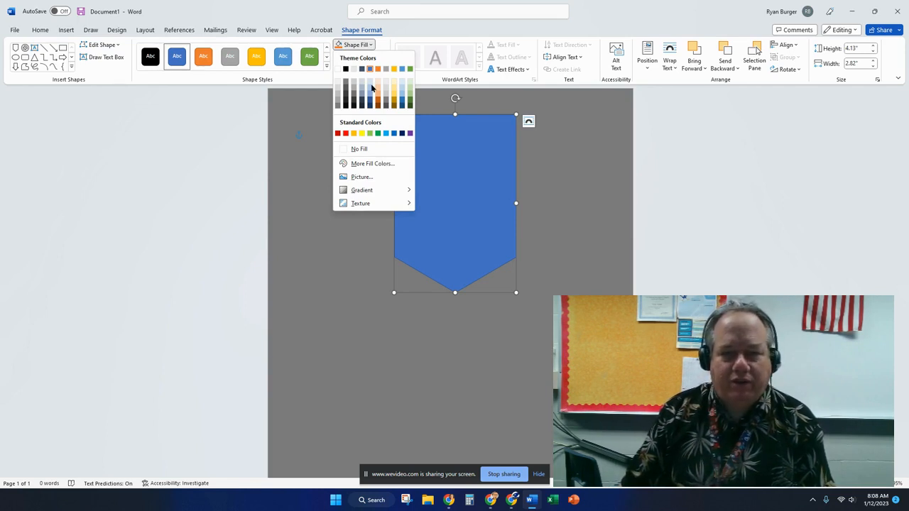
pyautogui.moveTo(376, 192)
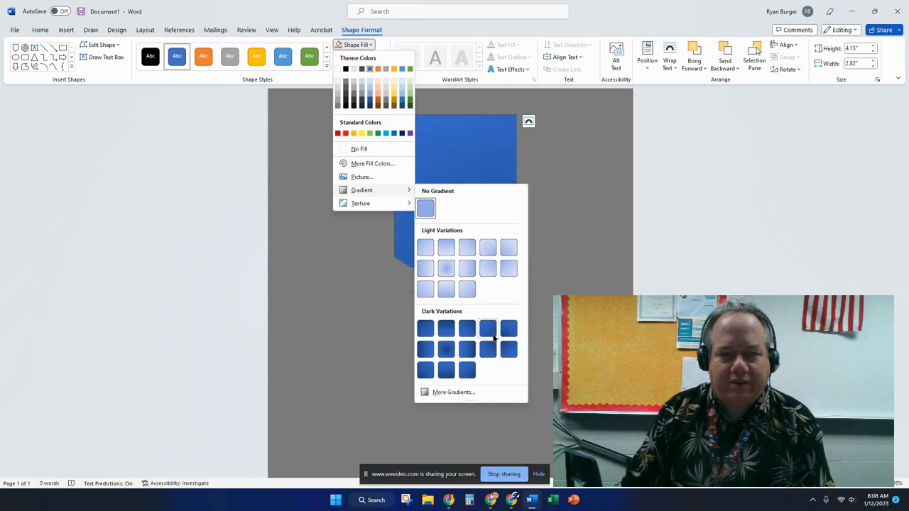
pyautogui.click(466, 328)
pyautogui.click(357, 45)
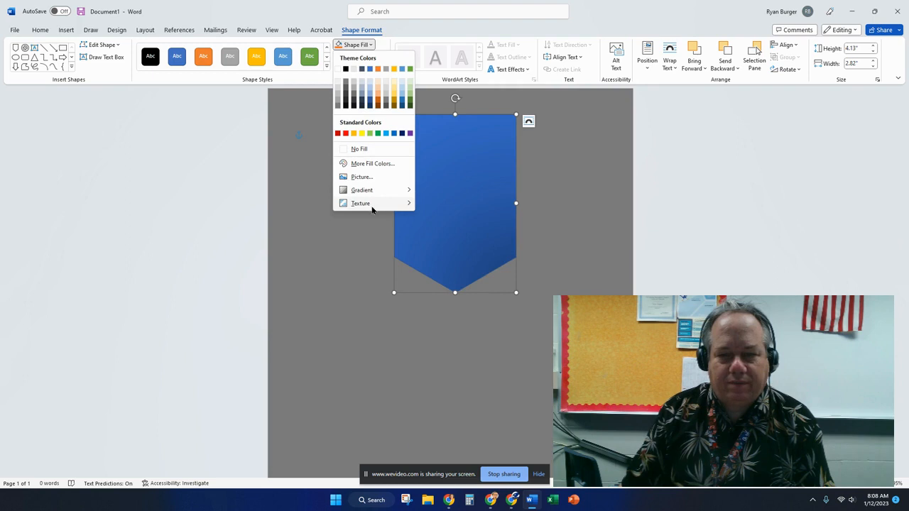
pyautogui.moveTo(372, 204)
pyautogui.click(515, 227)
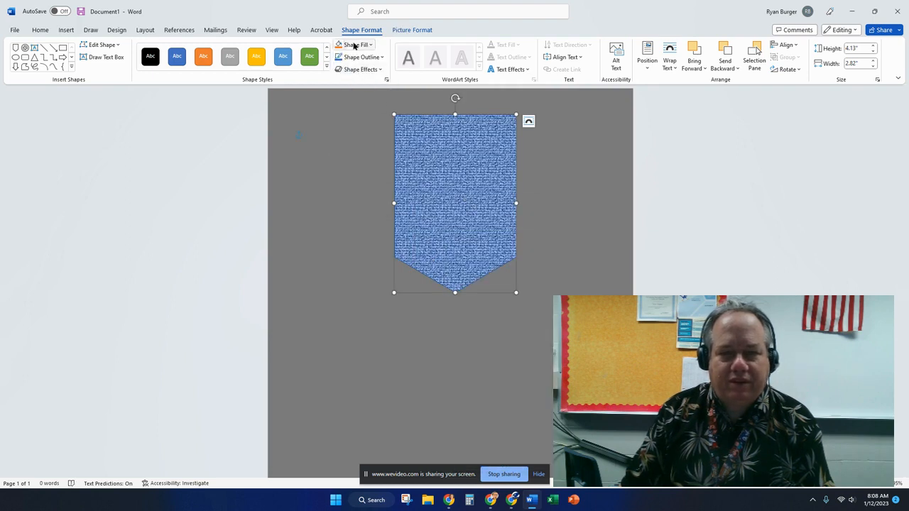
# - Change the banner shape's fill to a light orange and remove its outline
pyautogui.click(353, 45)
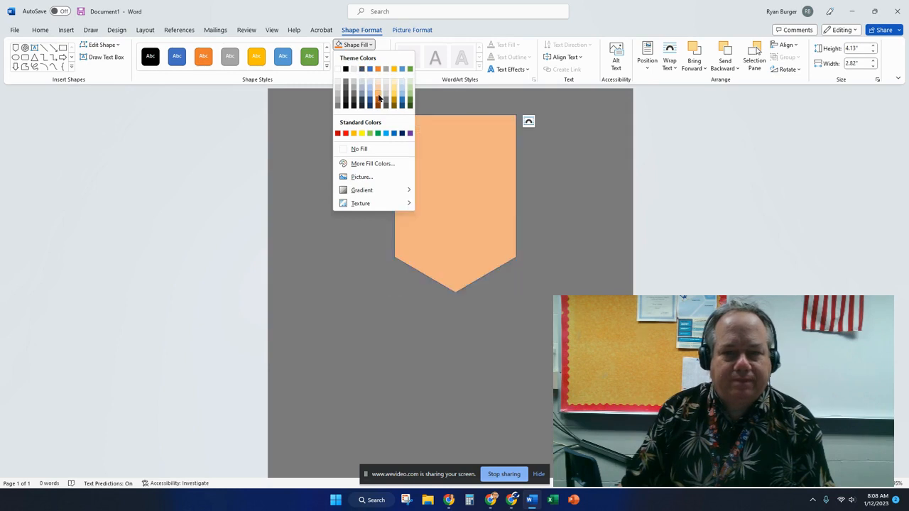
pyautogui.click(377, 87)
pyautogui.click(366, 57)
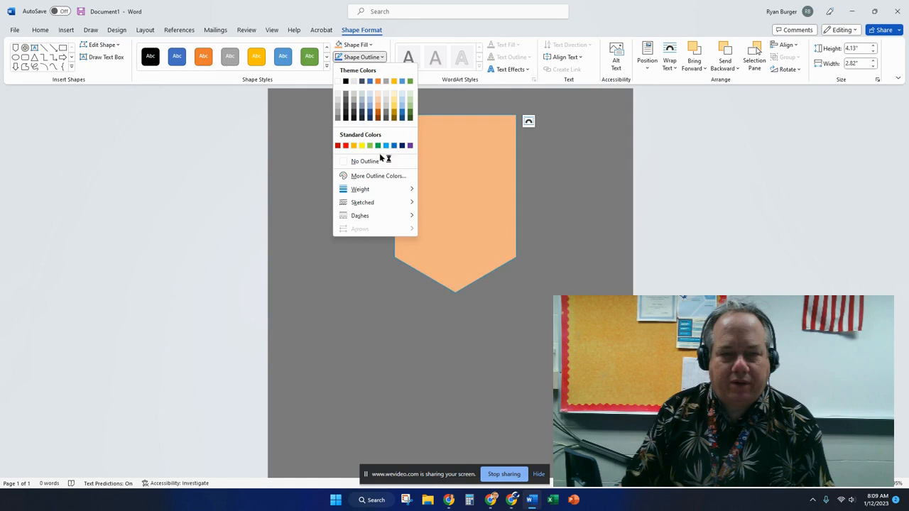
pyautogui.click(375, 162)
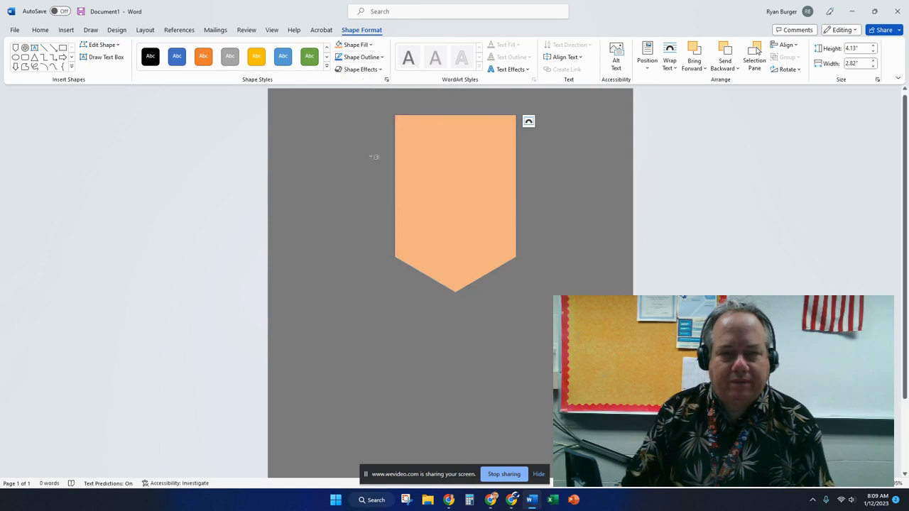
# - Give the banner shape a red outline with a weight of 6 pt
pyautogui.click(359, 58)
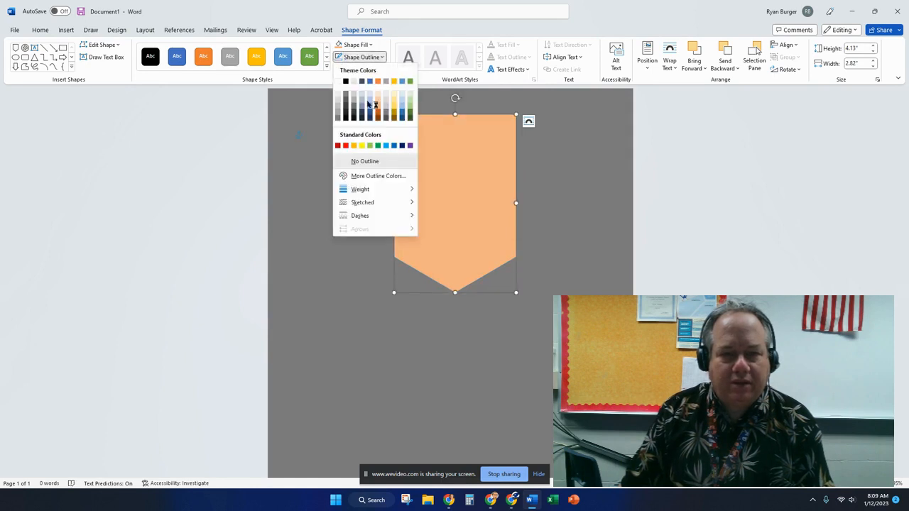
pyautogui.click(345, 147)
pyautogui.click(355, 57)
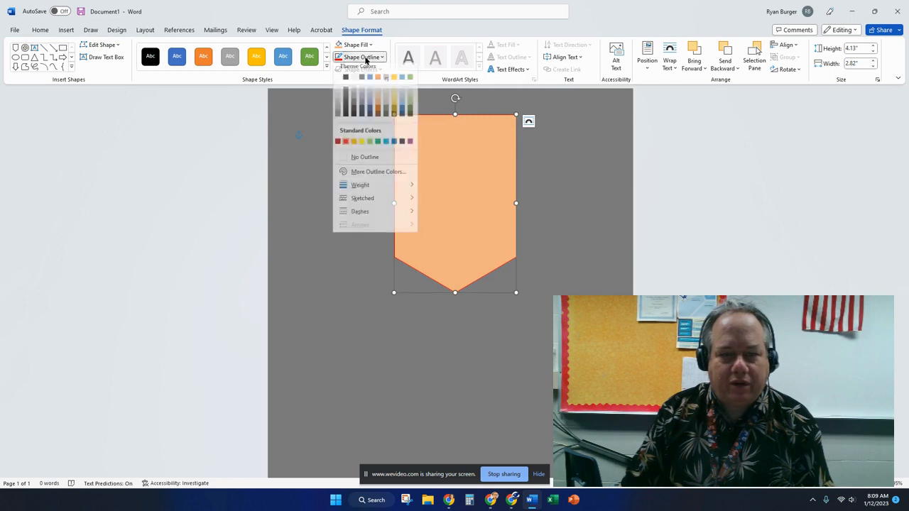
pyautogui.moveTo(385, 189)
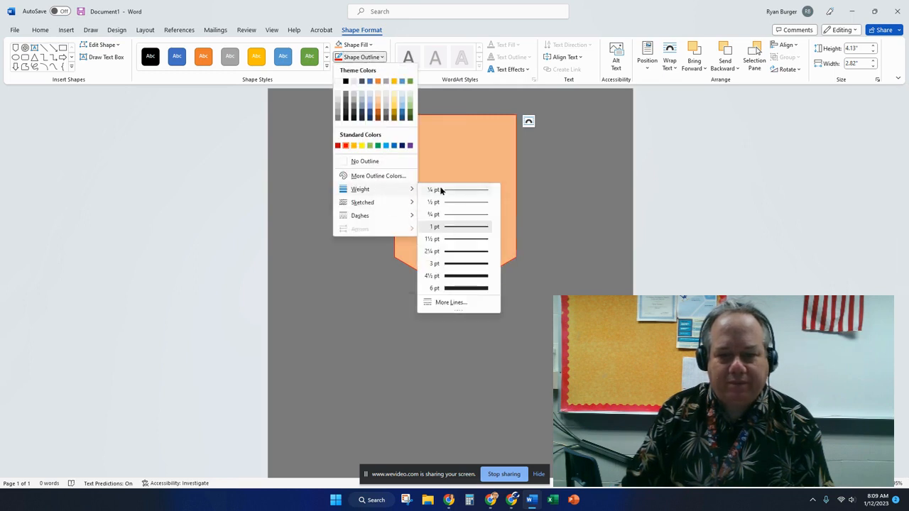
pyautogui.click(448, 288)
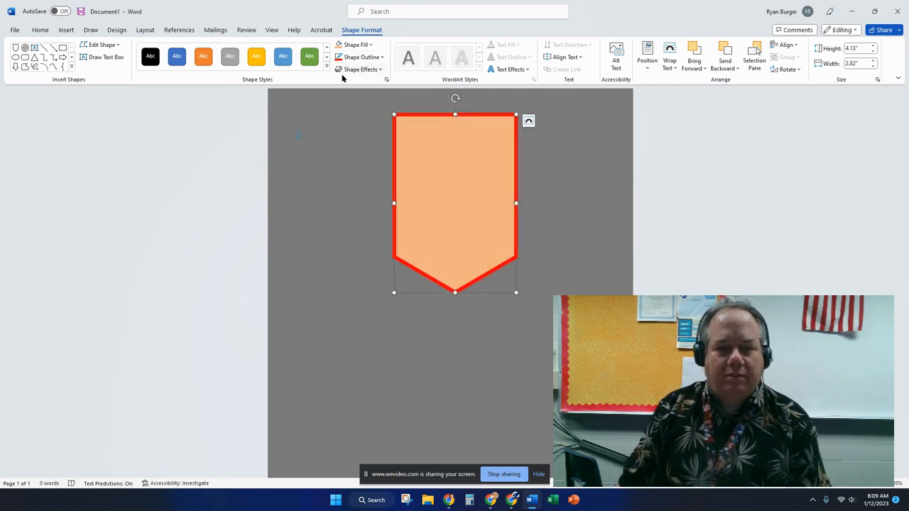
# - Add the text "CHECK THIS OUT" inside the banner shape
pyautogui.write('e')
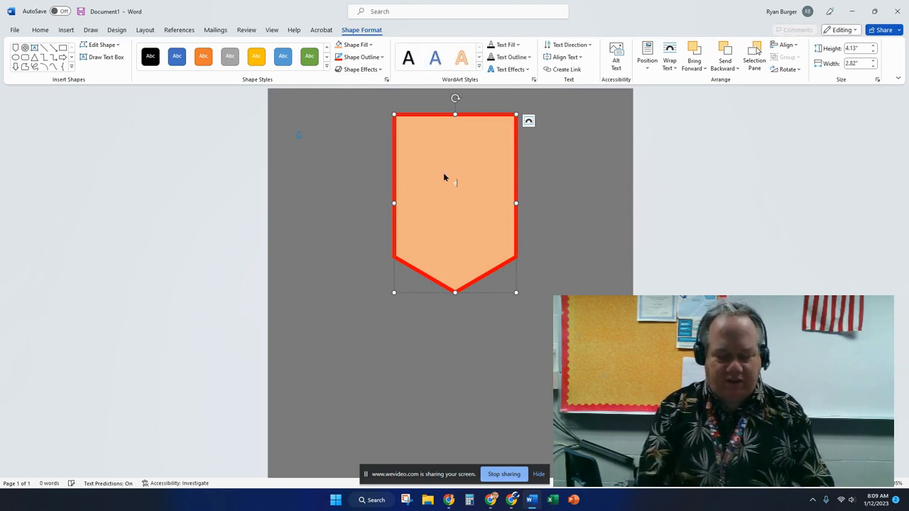
pyautogui.write('CHE')
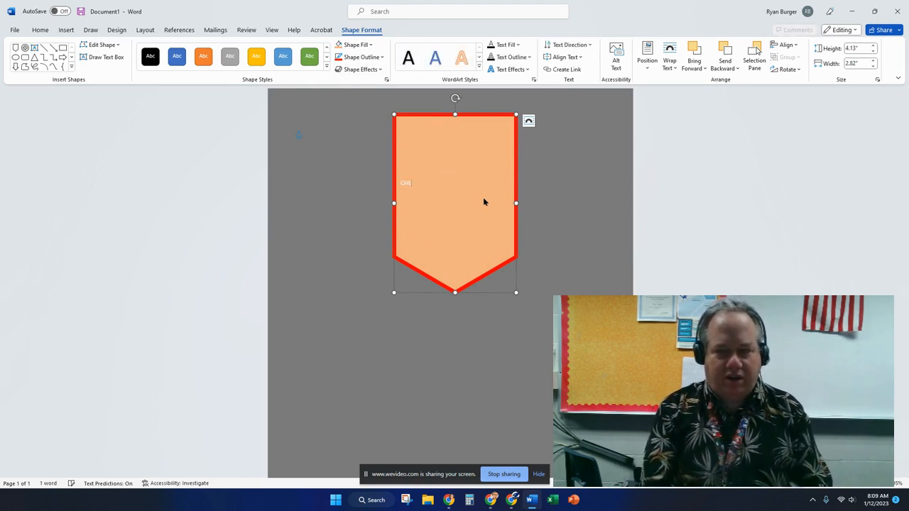
pyautogui.write('CK THIS OUT')
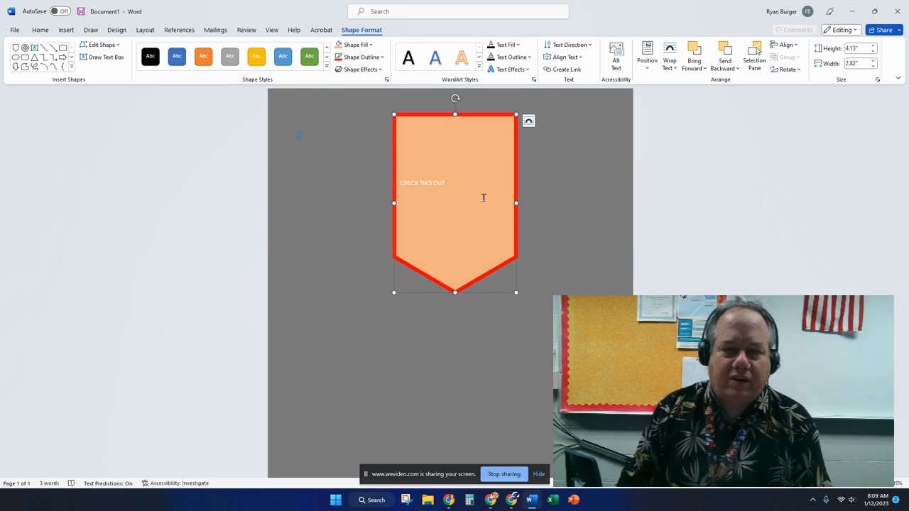
# - Change the fill of the banner shape to the standard red
pyautogui.moveTo(483, 202); pyautogui.dragTo(401, 187)
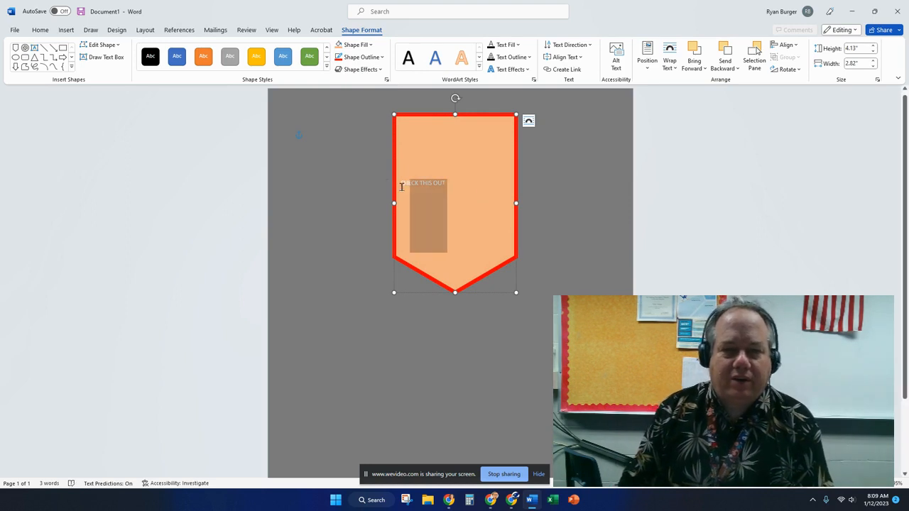
pyautogui.click(368, 45)
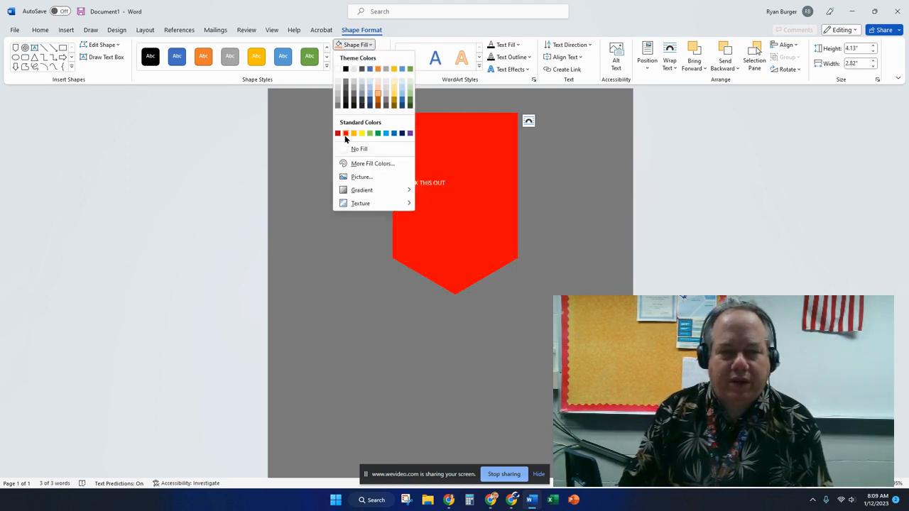
pyautogui.click(345, 133)
pyautogui.click(490, 212)
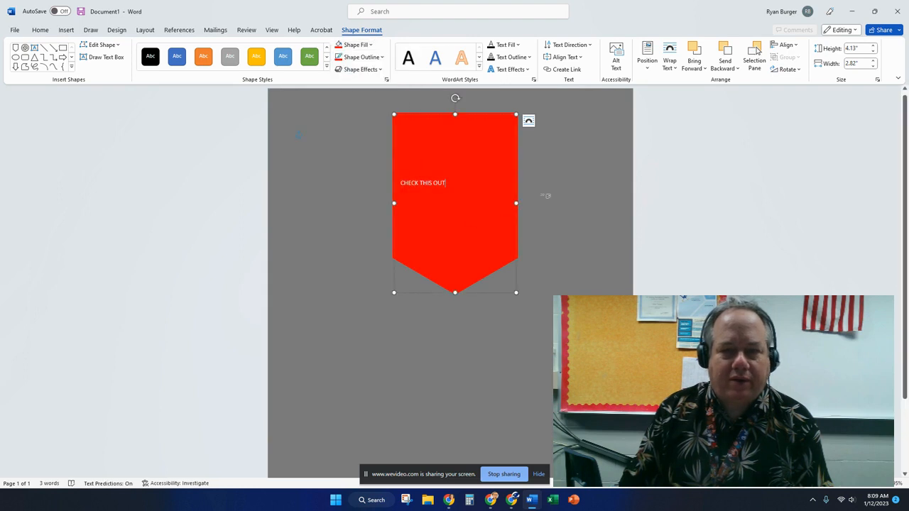
# - Change the banner shape's outline color to black
pyautogui.click(560, 195)
pyautogui.click(487, 178)
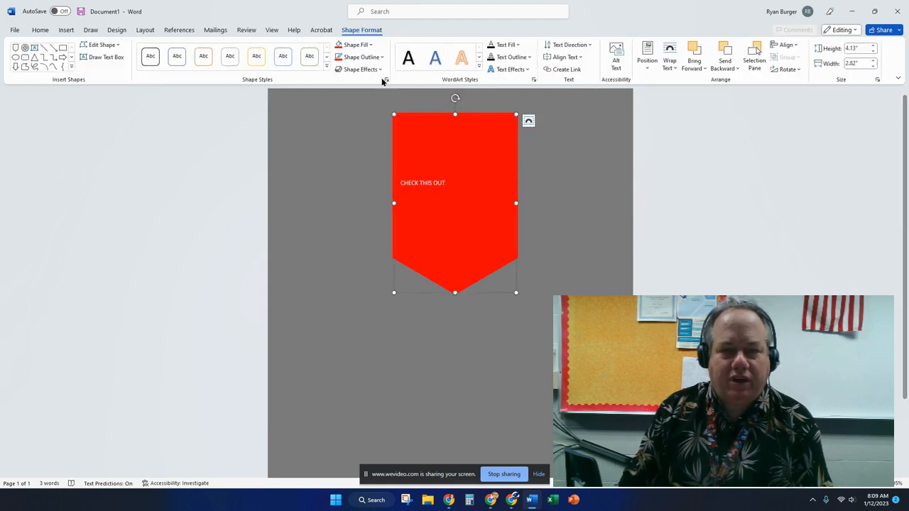
pyautogui.click(360, 60)
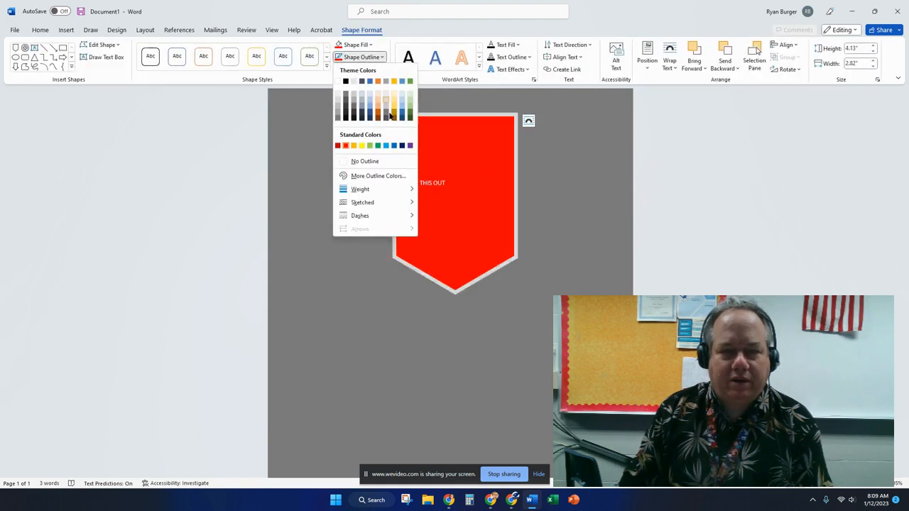
pyautogui.click(345, 81)
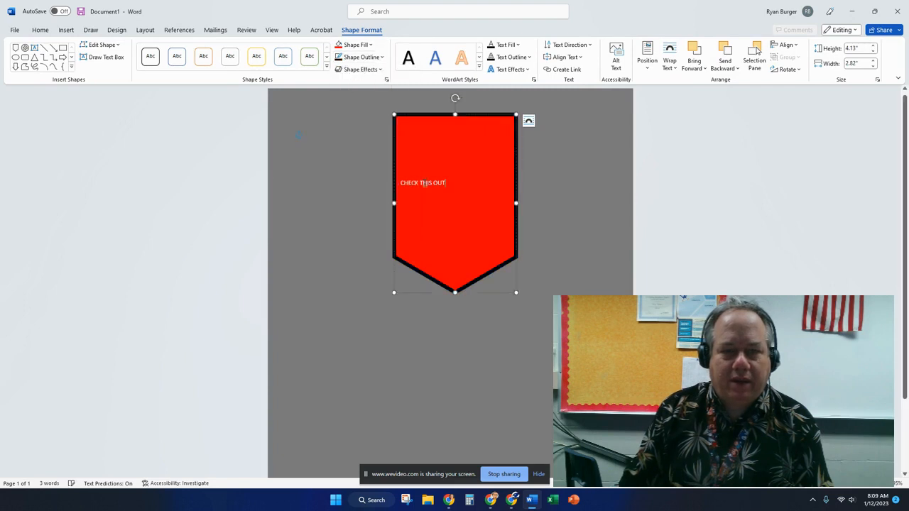
# - Open the detailed line settings and apply a curved, hand-drawn sketched style to the banner's outline
pyautogui.click(374, 61)
pyautogui.moveTo(385, 219)
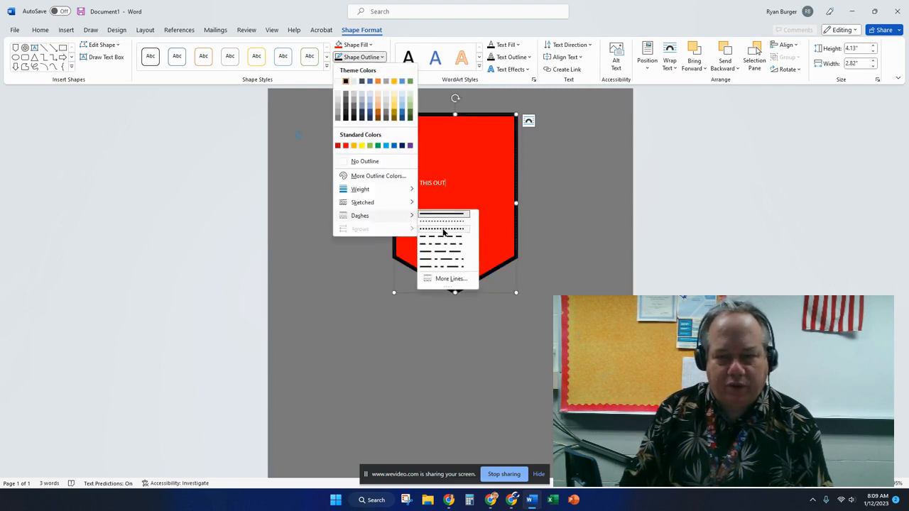
pyautogui.click(440, 281)
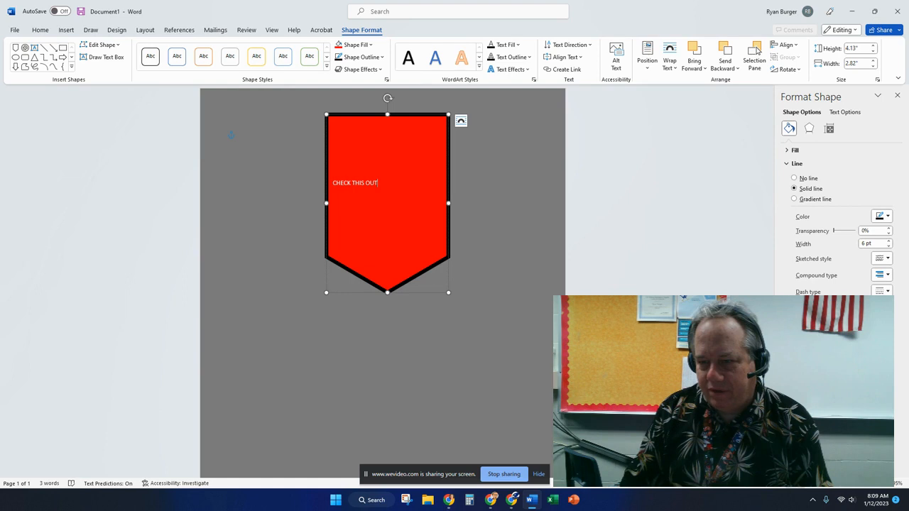
pyautogui.click(887, 260)
pyautogui.click(881, 307)
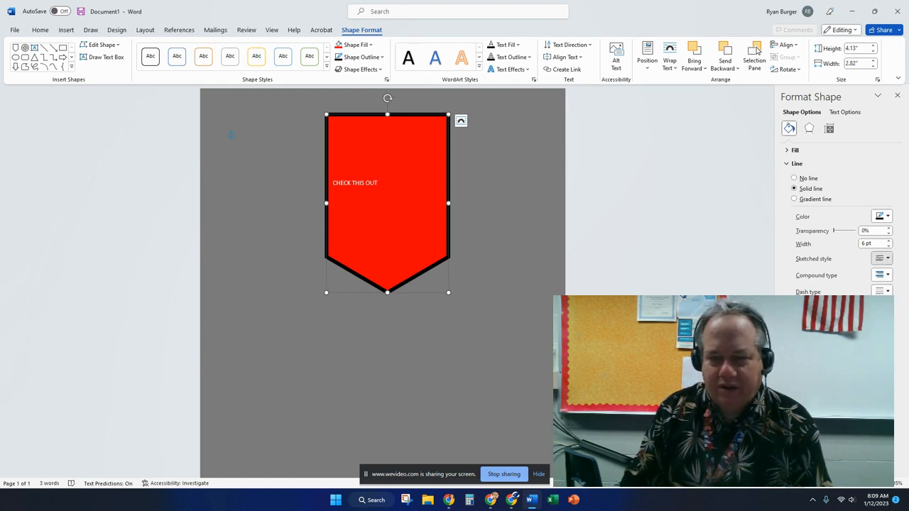
pyautogui.click(888, 259)
pyautogui.click(883, 287)
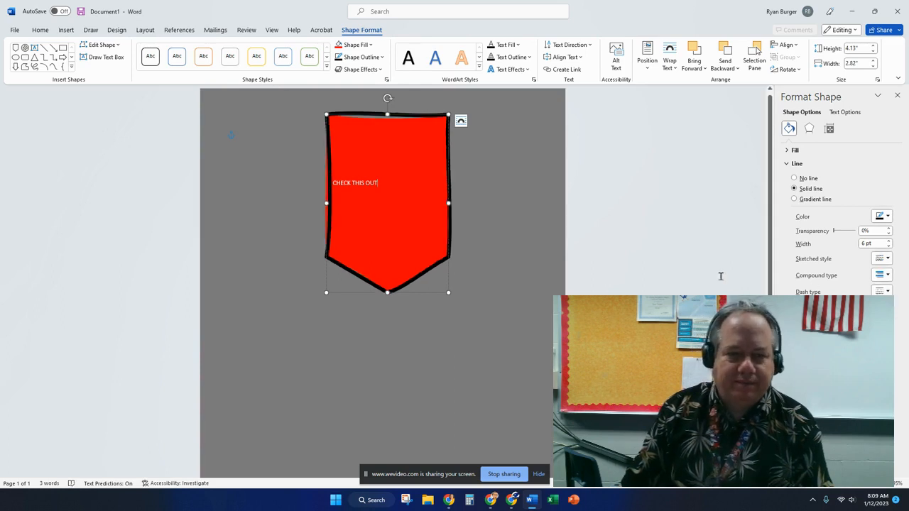
# - Append "YOU WANT THIS" to the text in the banner and select the whole line
pyautogui.click(380, 189)
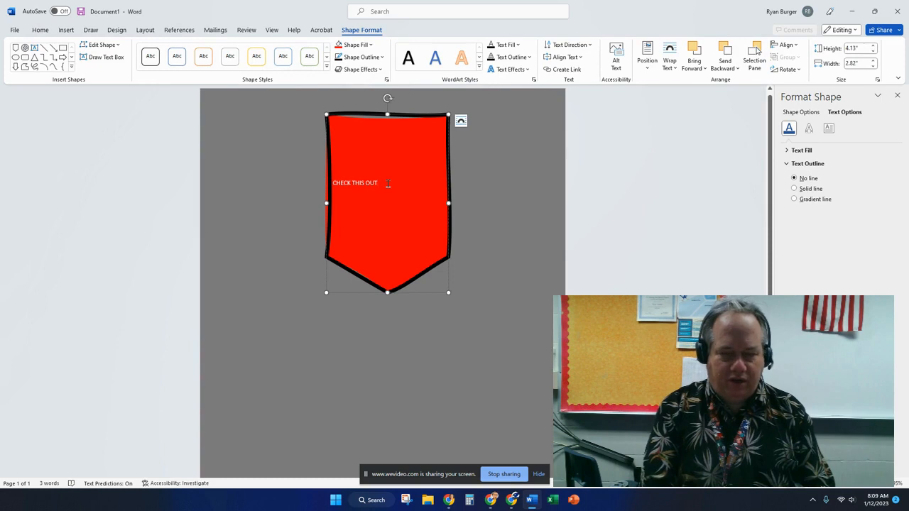
pyautogui.write('YOU WANT THIS')
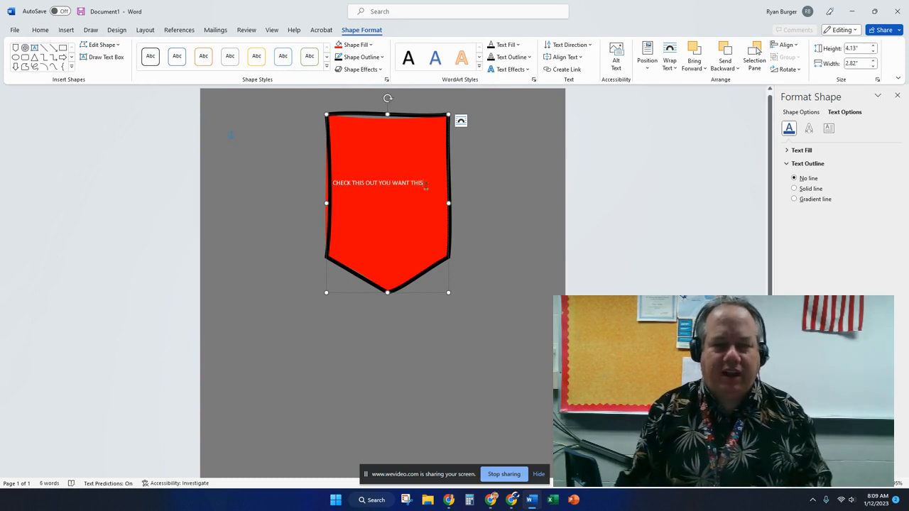
pyautogui.moveTo(424, 184); pyautogui.dragTo(333, 192)
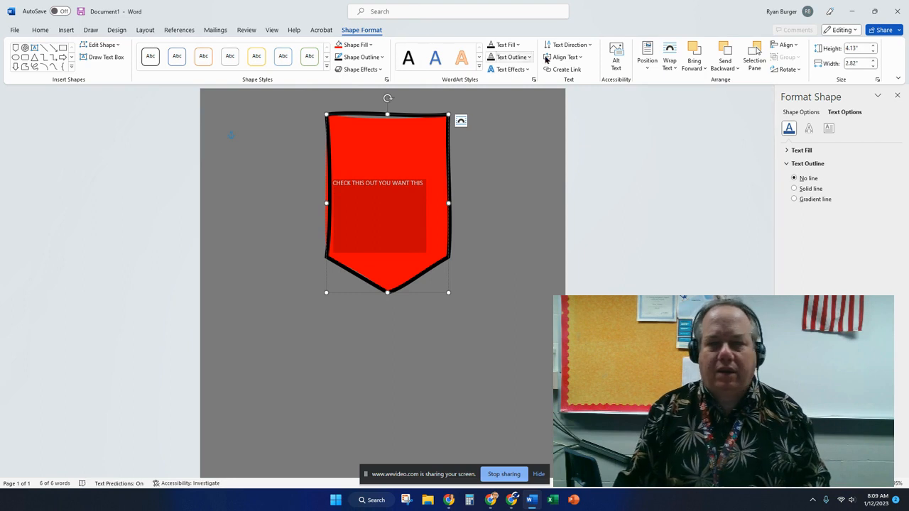
# - Center the banner's selected text and enlarge it to 36 pt
pyautogui.click(35, 32)
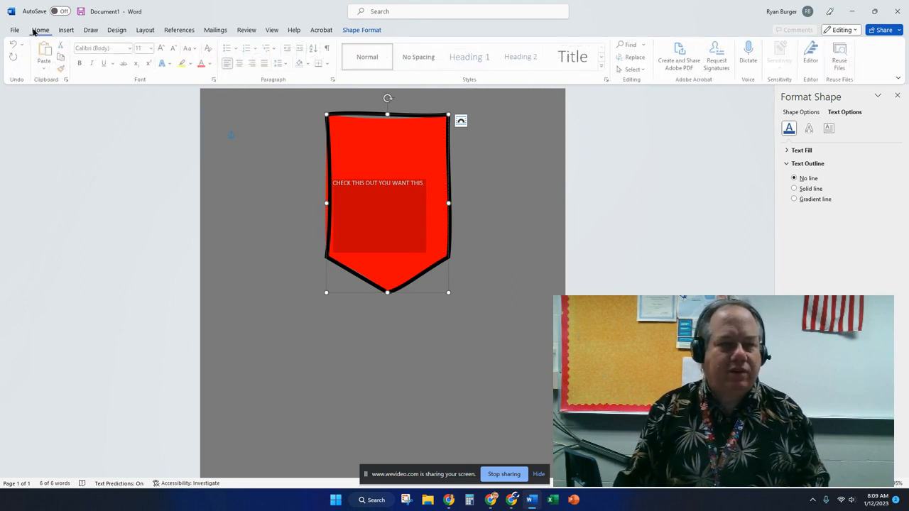
pyautogui.click(240, 63)
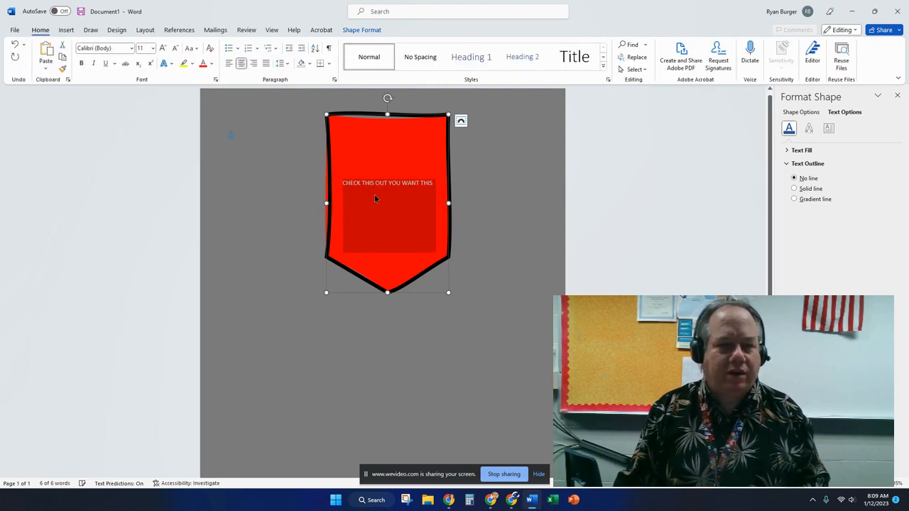
pyautogui.click(164, 48)
pyautogui.click(164, 47)
pyautogui.click(164, 48)
pyautogui.click(165, 47)
pyautogui.click(166, 48)
pyautogui.click(165, 48)
pyautogui.click(166, 48)
pyautogui.click(165, 47)
pyautogui.click(165, 47)
pyautogui.click(165, 48)
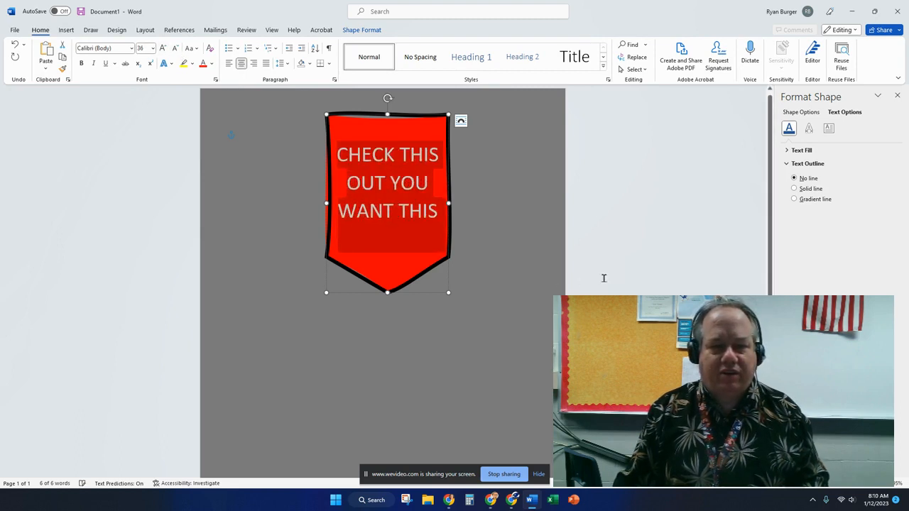
# - Delete the red banner shape together with its text from the gray page
pyautogui.click(589, 261)
pyautogui.click(384, 132)
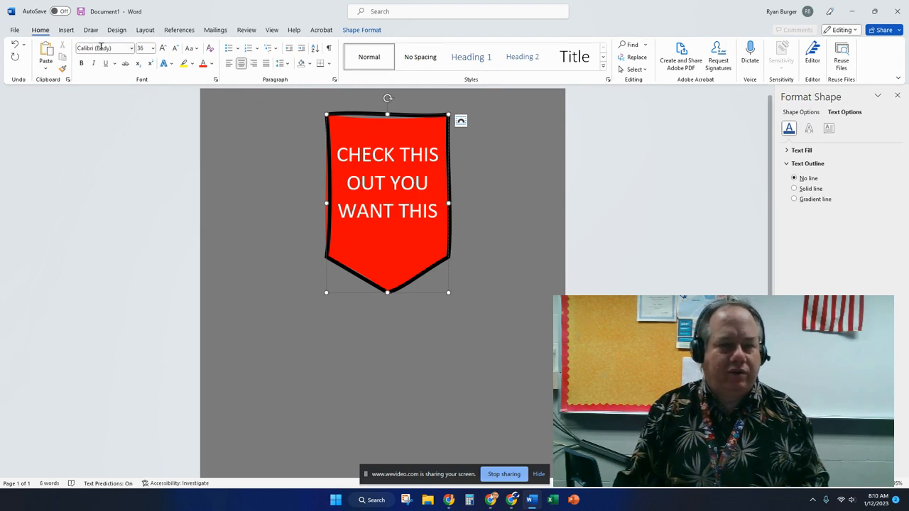
pyautogui.click(234, 219)
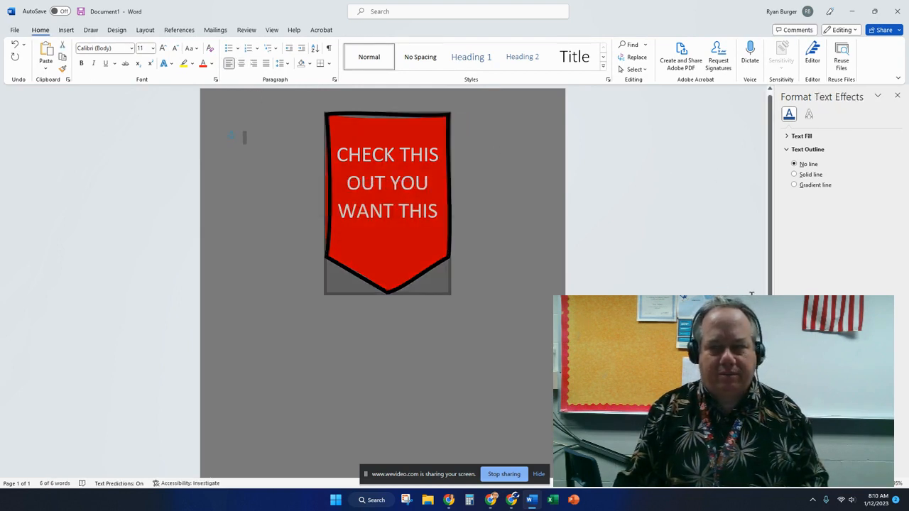
pyautogui.click(388, 214)
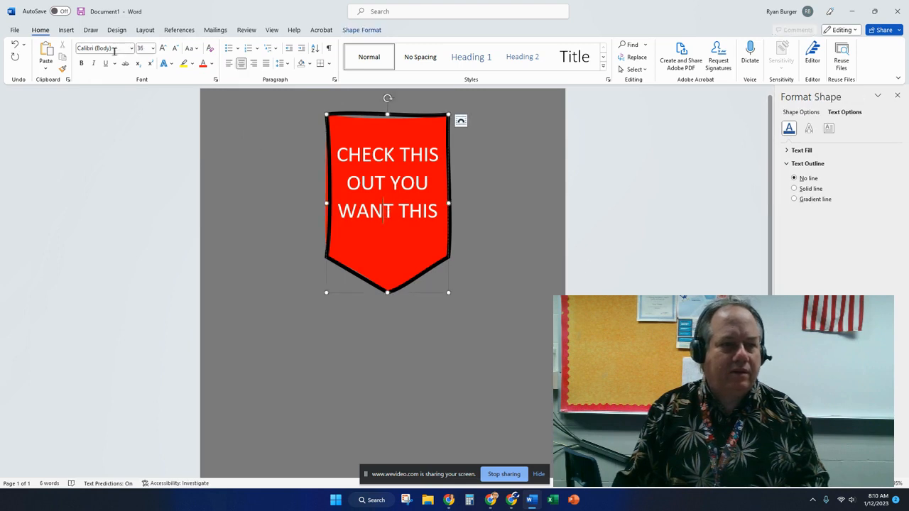
pyautogui.click(70, 32)
pyautogui.click(193, 218)
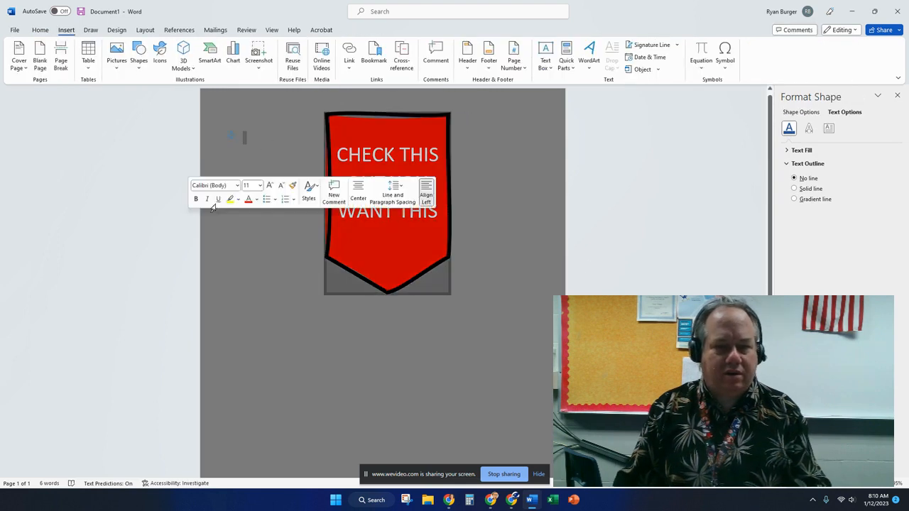
pyautogui.press('Delete')
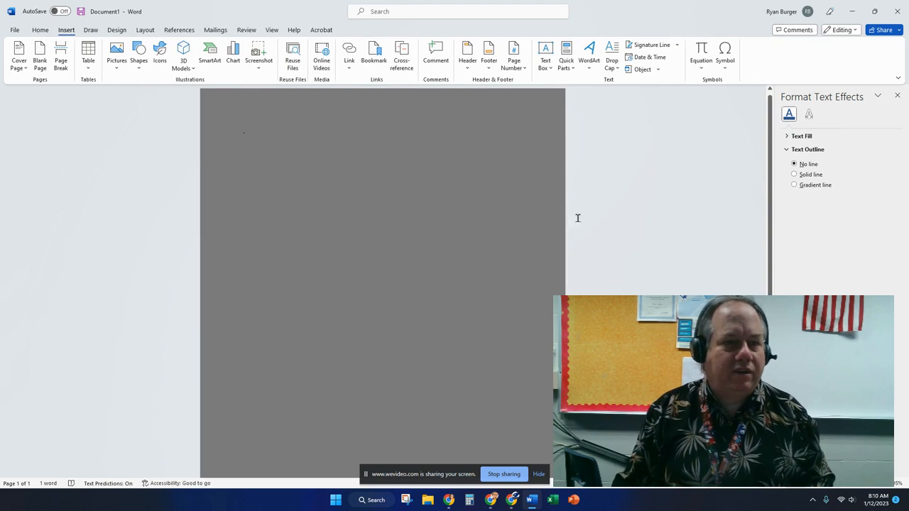
# - Draw an isosceles triangle about 6.09" high and 5.66" wide and move it to the upper middle of the page
pyautogui.click(115, 30)
pyautogui.click(67, 30)
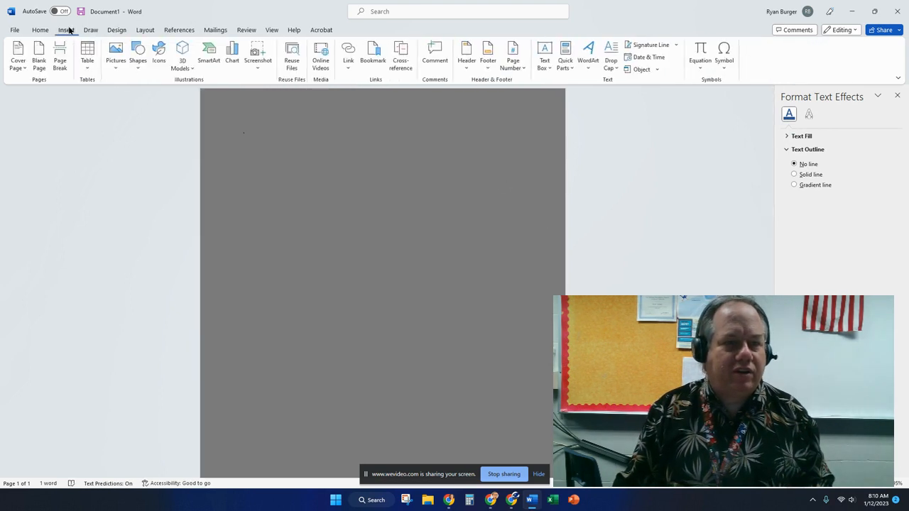
pyautogui.click(140, 51)
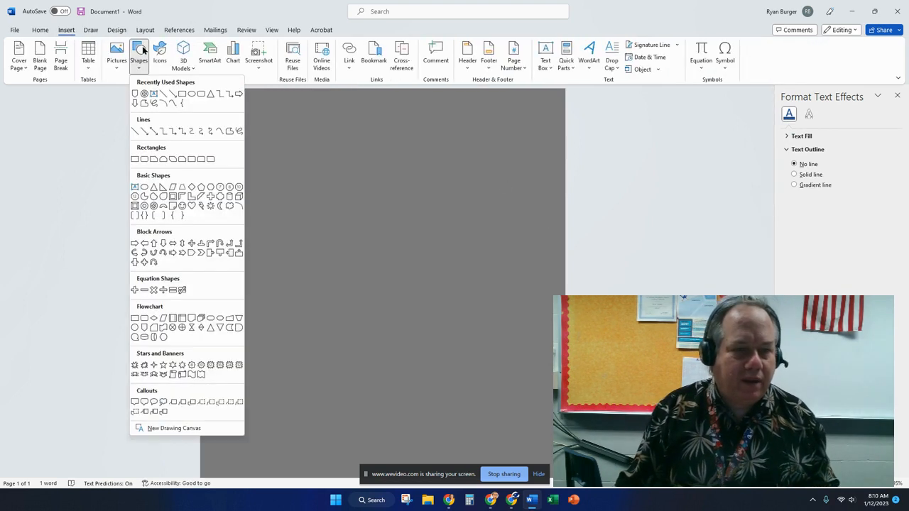
pyautogui.click(181, 103)
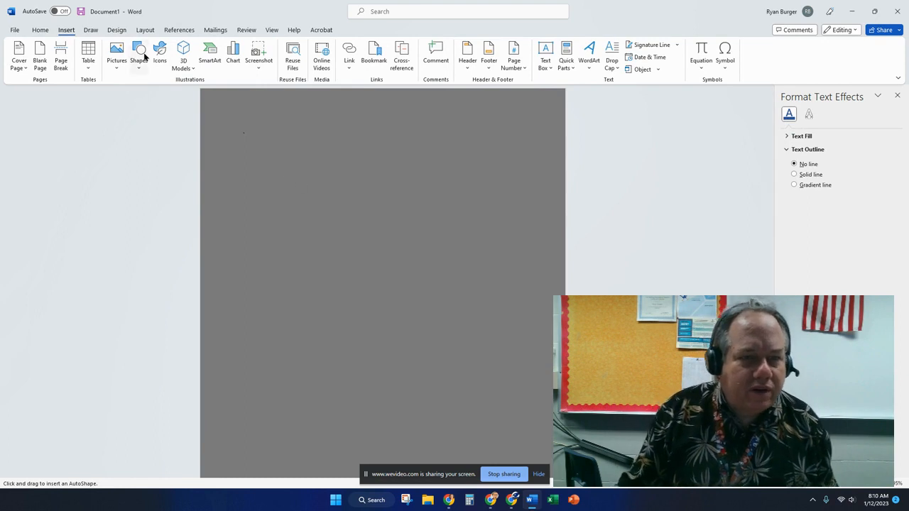
pyautogui.click(139, 60)
pyautogui.click(210, 93)
pyautogui.moveTo(285, 142); pyautogui.dragTo(530, 404)
pyautogui.moveTo(402, 327); pyautogui.dragTo(376, 301)
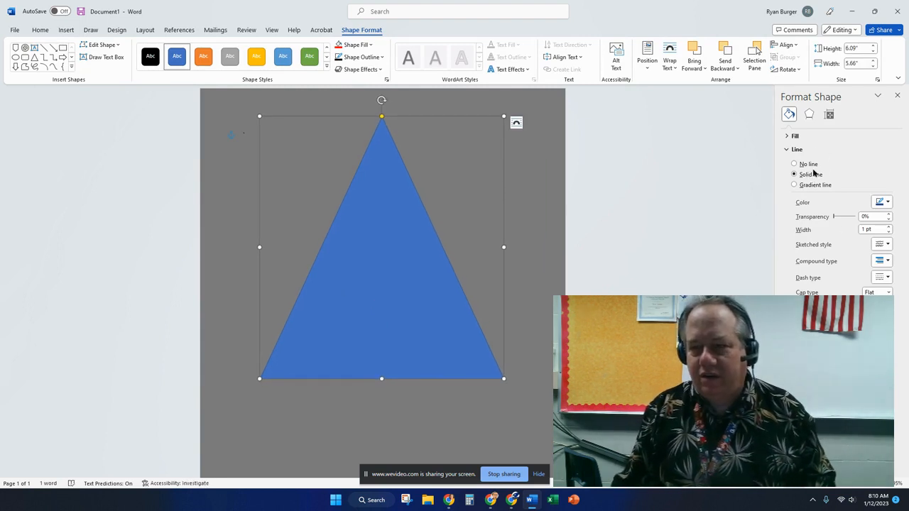
# - Fill the triangle with a stock image found by searching for "School", the masked boy in front of a brick wall
pyautogui.click(810, 114)
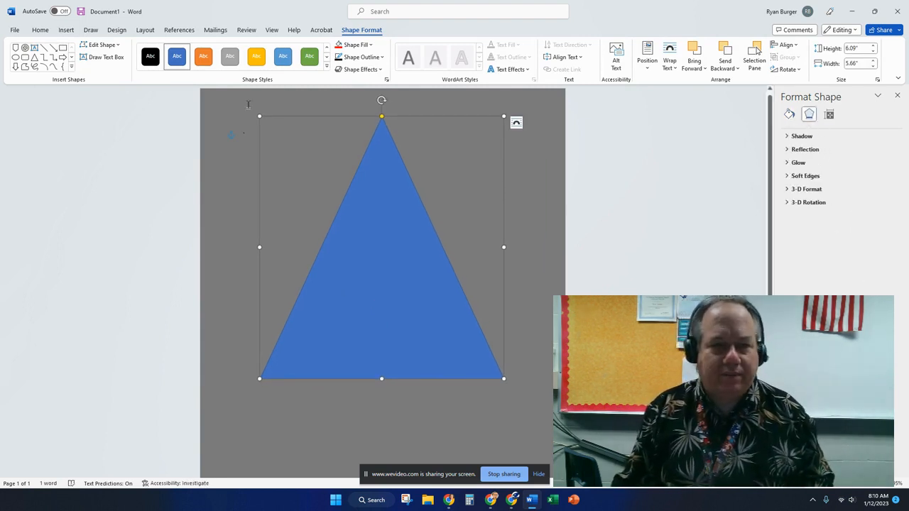
pyautogui.click(355, 44)
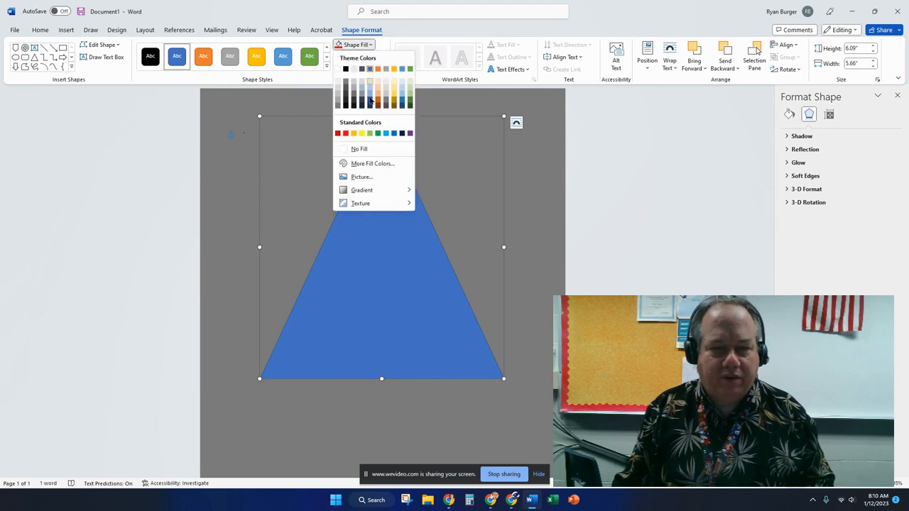
pyautogui.click(383, 178)
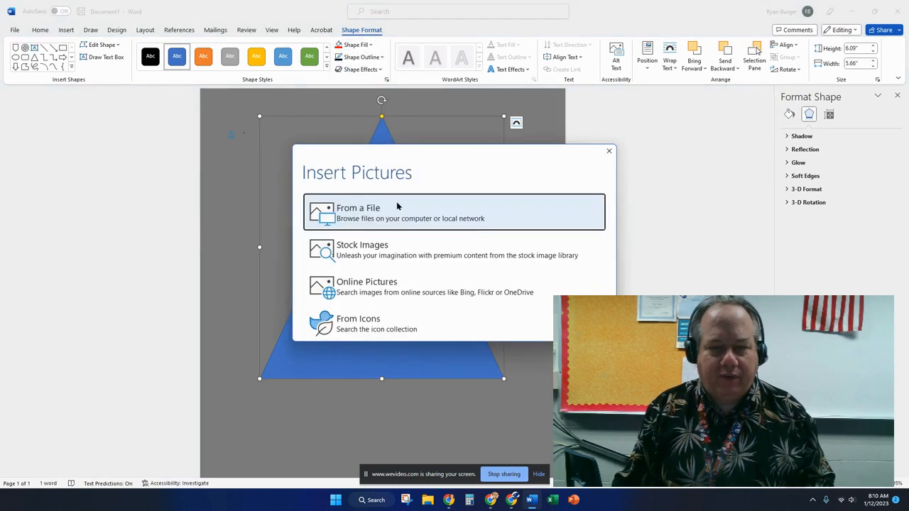
pyautogui.click(371, 250)
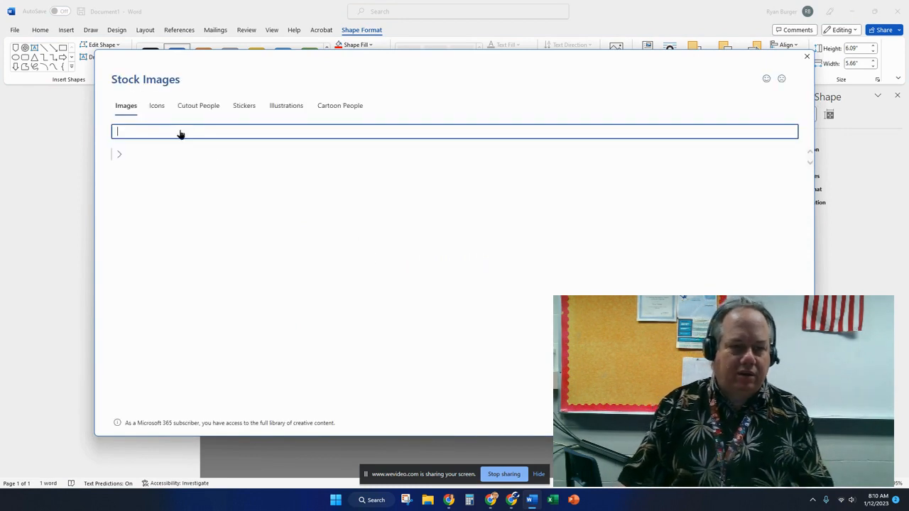
pyautogui.write('S')
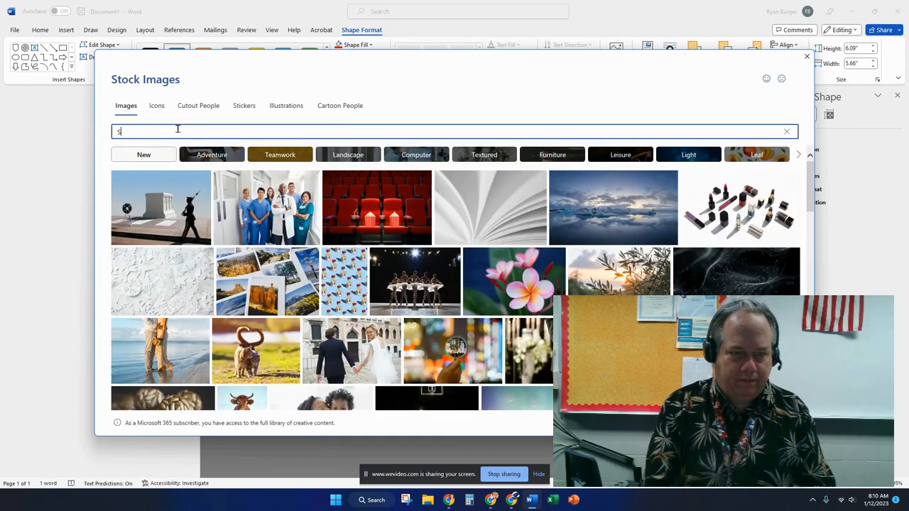
pyautogui.write('cxho')
pyautogui.write('hool')
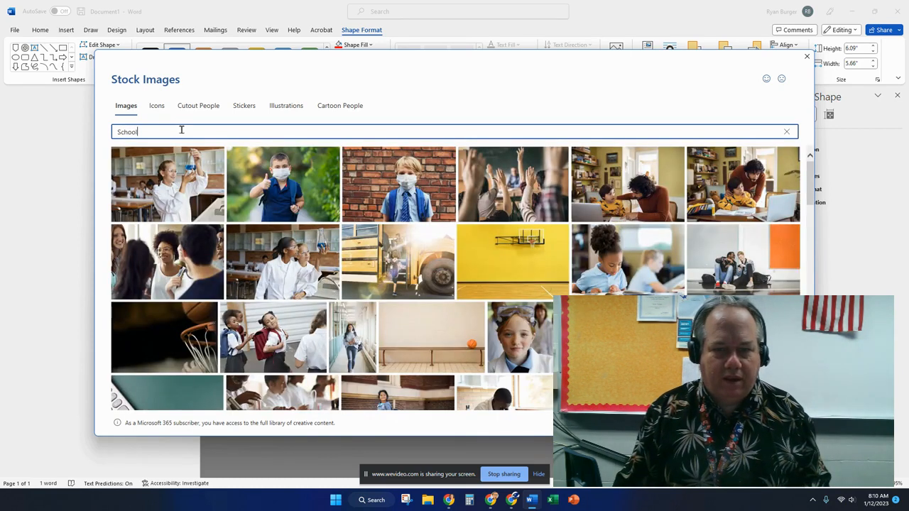
pyautogui.click(770, 423)
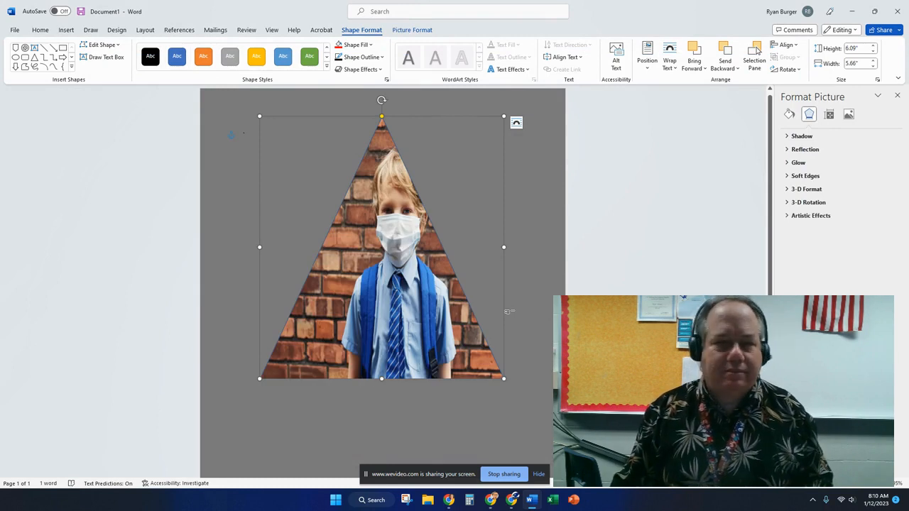
# - Give the triangle a long-dashed outline with a weight of 6 pt
pyautogui.click(361, 57)
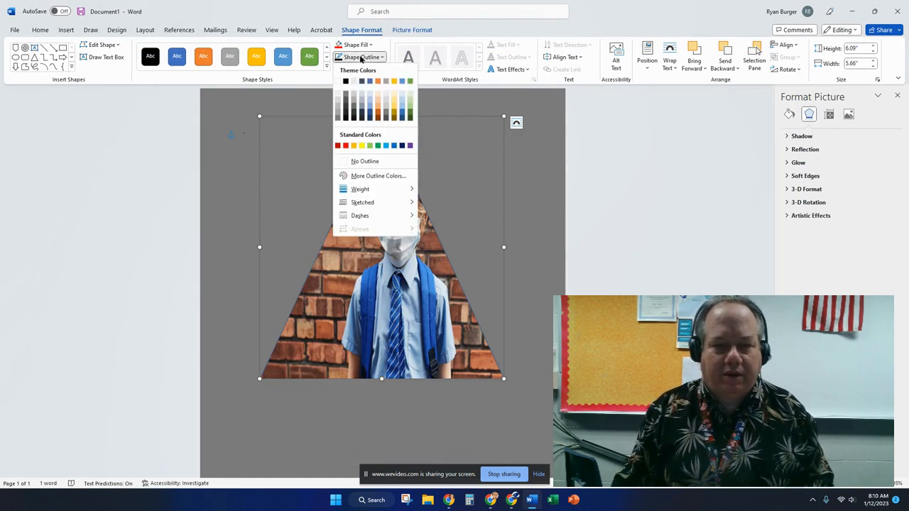
pyautogui.moveTo(400, 205)
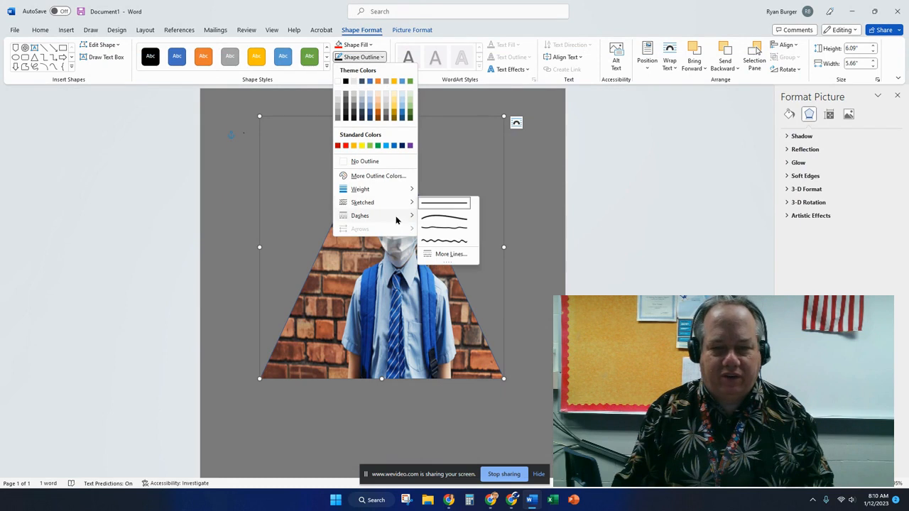
pyautogui.click(442, 241)
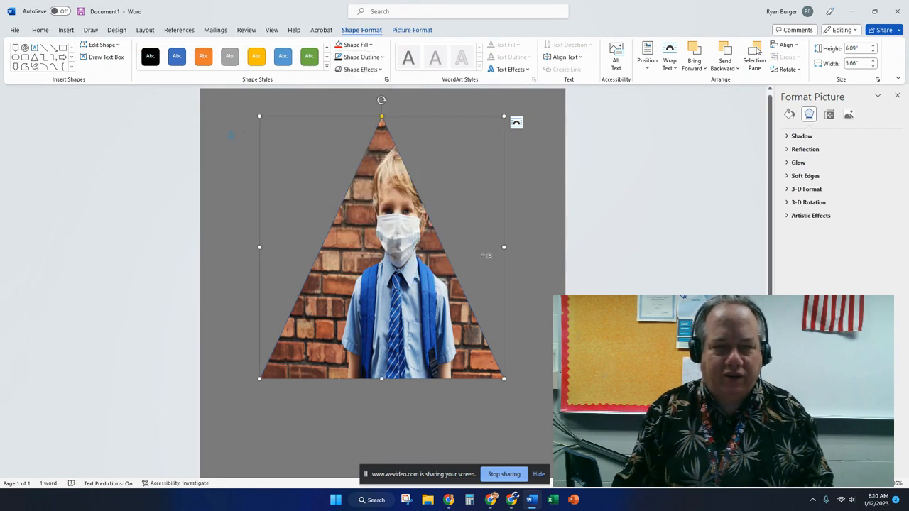
pyautogui.click(357, 59)
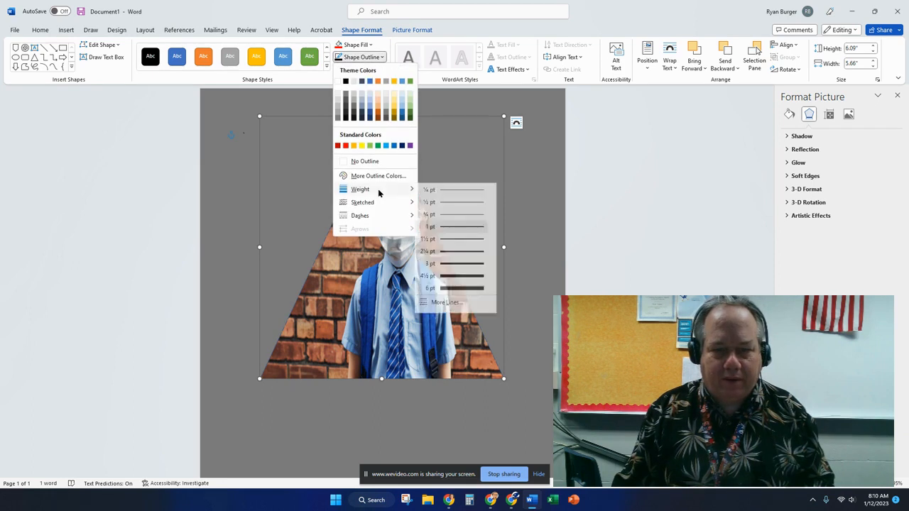
pyautogui.click(436, 286)
# - Remove the picture-filled triangle from the page
pyautogui.click(570, 291)
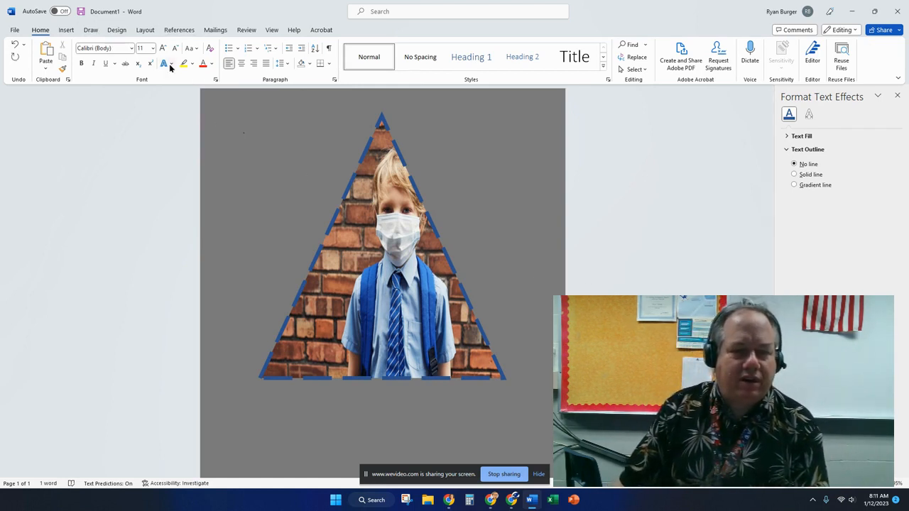
pyautogui.hotkey('ctrl', 'z')
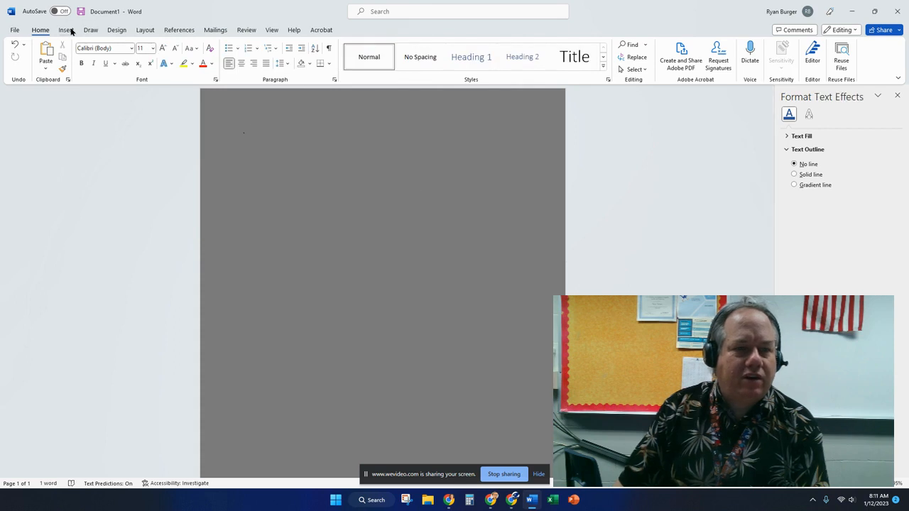
# - Open the icon library and examine the icons, cutout people, stickers and illustrations offered for insertion
pyautogui.click(67, 30)
pyautogui.click(156, 55)
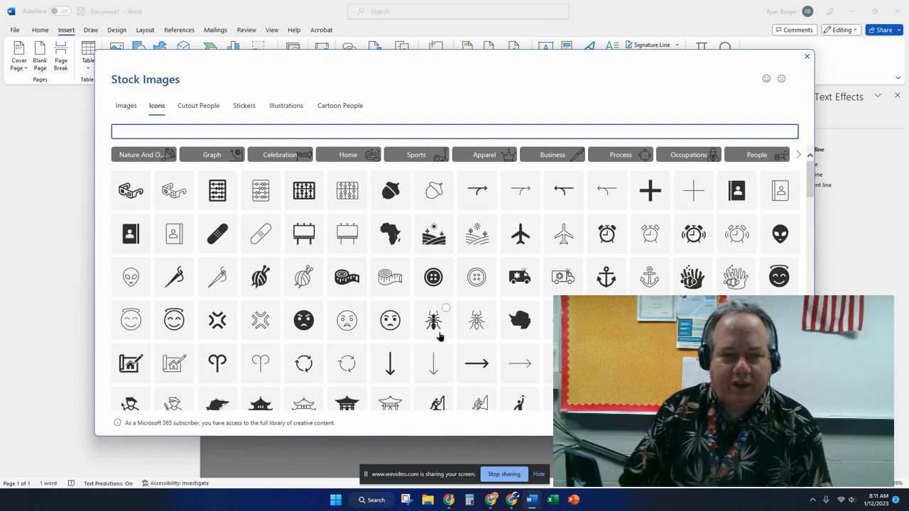
pyautogui.scroll(-3, 438, 337)
pyautogui.scroll(4, 439, 337)
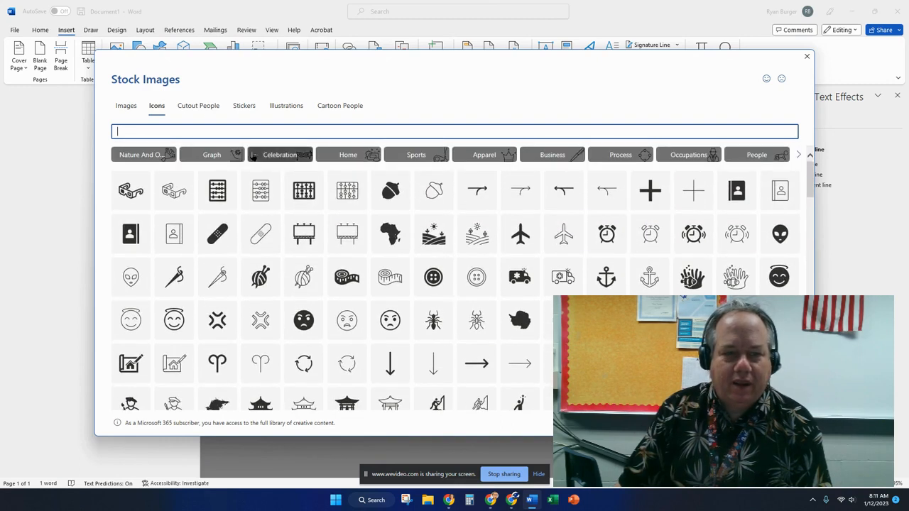
pyautogui.click(199, 107)
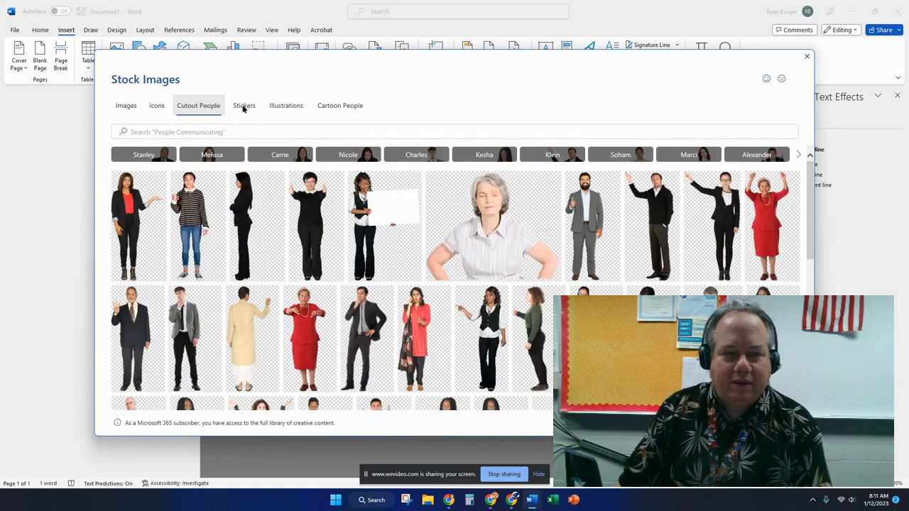
pyautogui.click(242, 106)
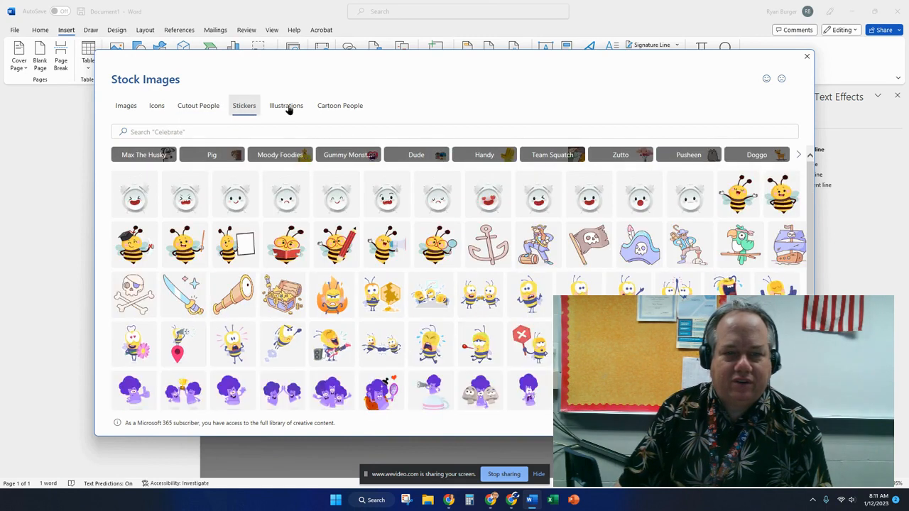
pyautogui.click(286, 107)
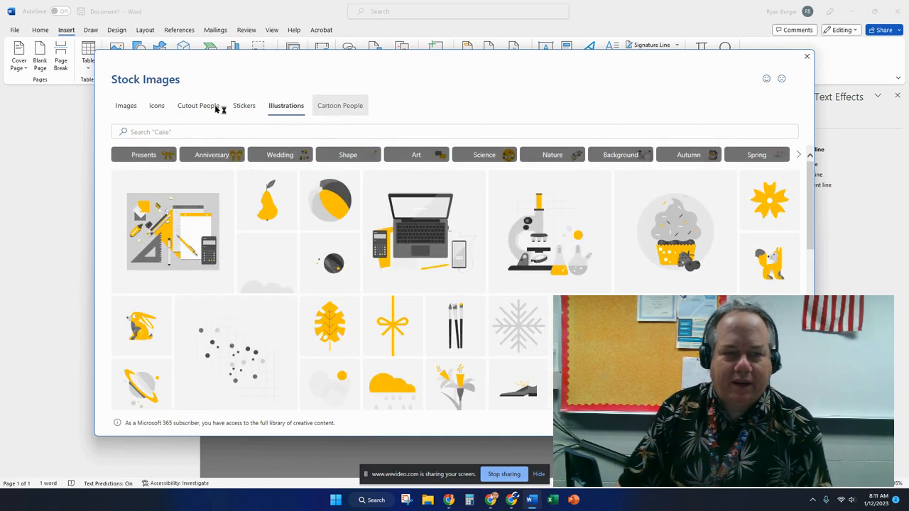
pyautogui.click(156, 106)
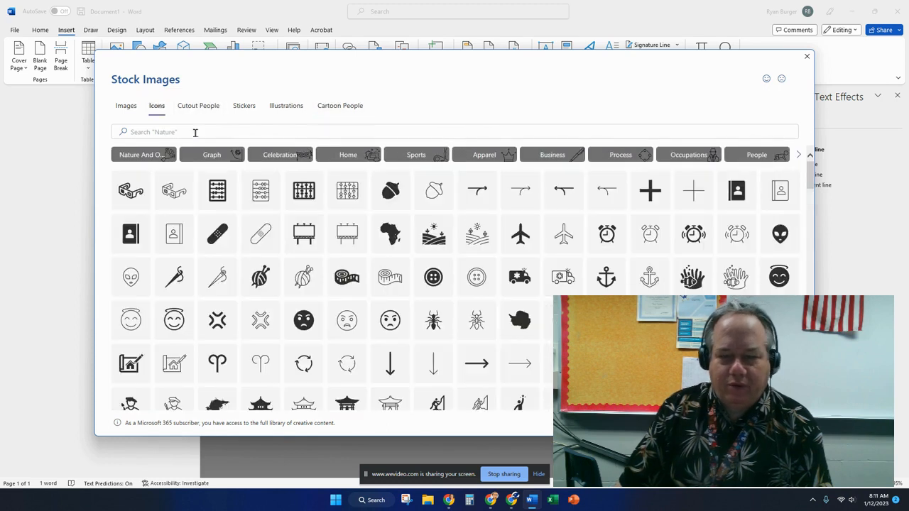
pyautogui.scroll(-10, 420, 292)
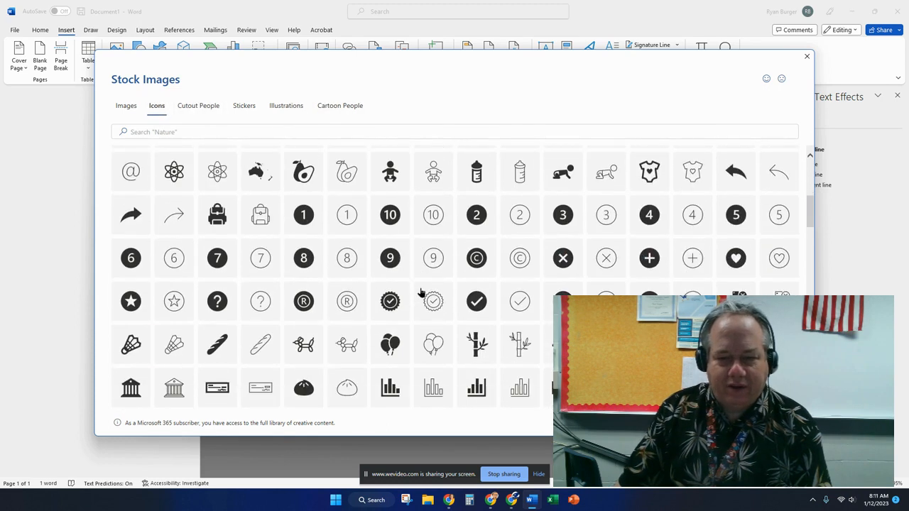
pyautogui.scroll(-10, 420, 292)
pyautogui.scroll(-3, 420, 293)
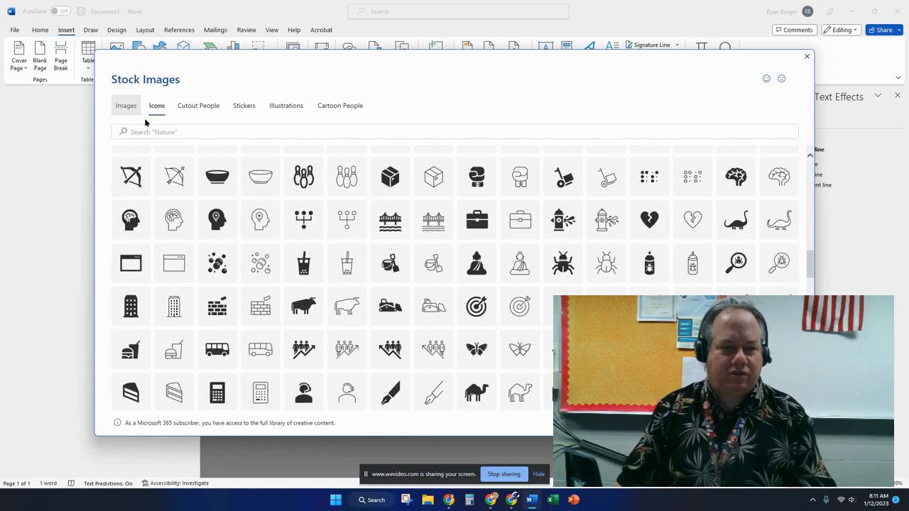
# - Search the stock icons for "Tent"
pyautogui.click(160, 131)
pyautogui.write('te')
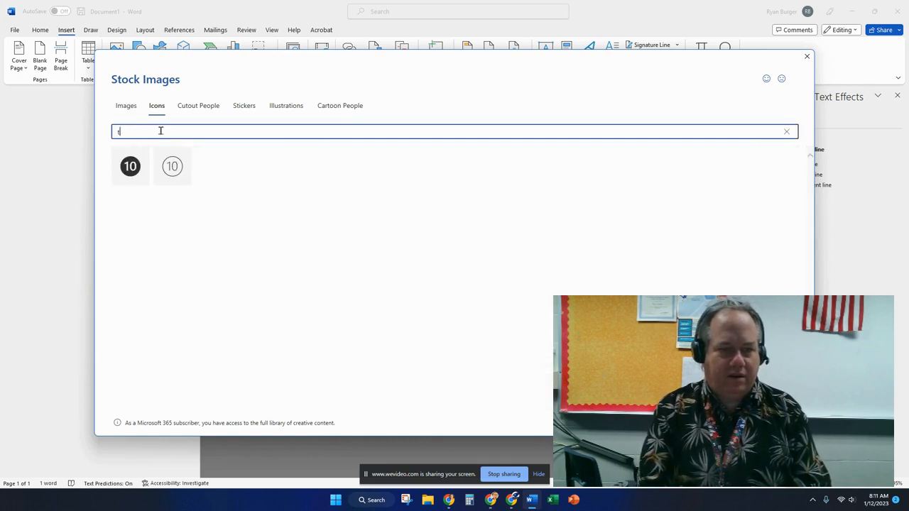
pyautogui.press('BackSpace')
pyautogui.write('Tenmt')
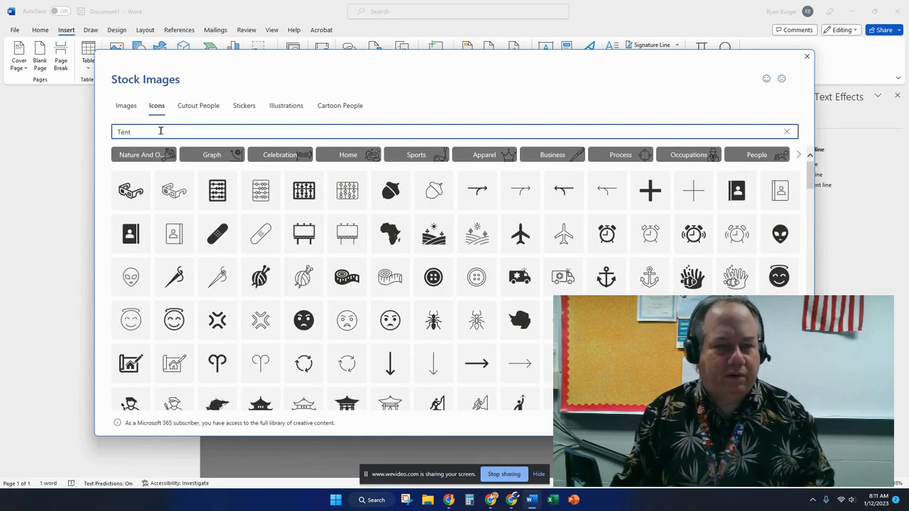
# - Search the stock icons for "airplane" and insert the solid black airplane icon on the page
pyautogui.moveTo(147, 131); pyautogui.dragTo(100, 134)
pyautogui.write('airplane')
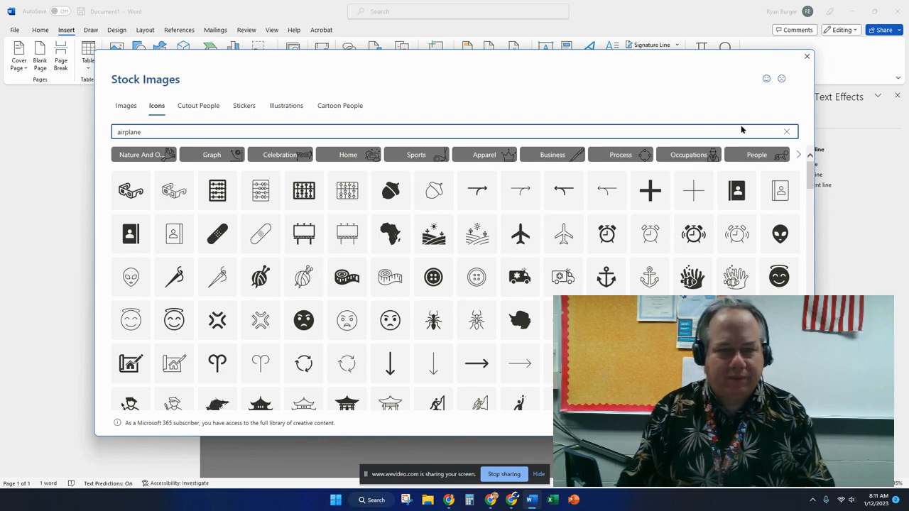
pyautogui.doubleClick(522, 233)
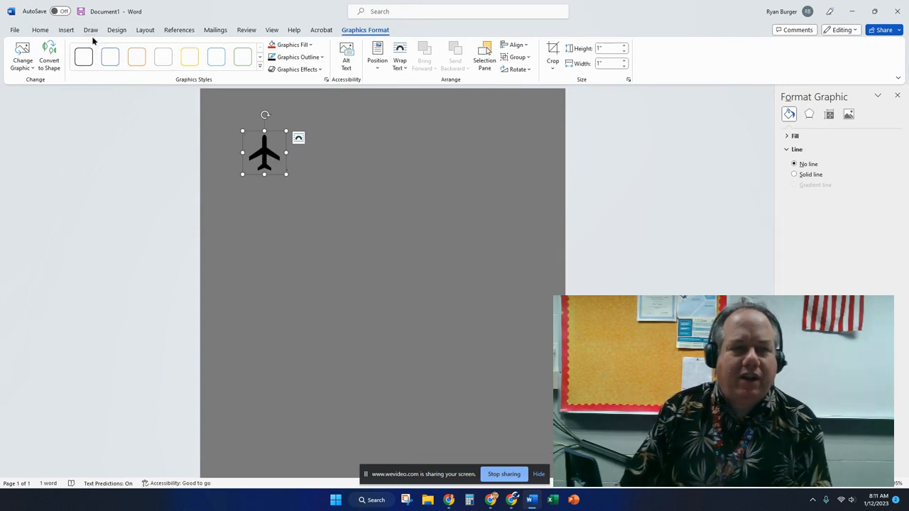
# - Insert the animated human heart from the "Animated for Education" category of the online 3D models
pyautogui.click(67, 30)
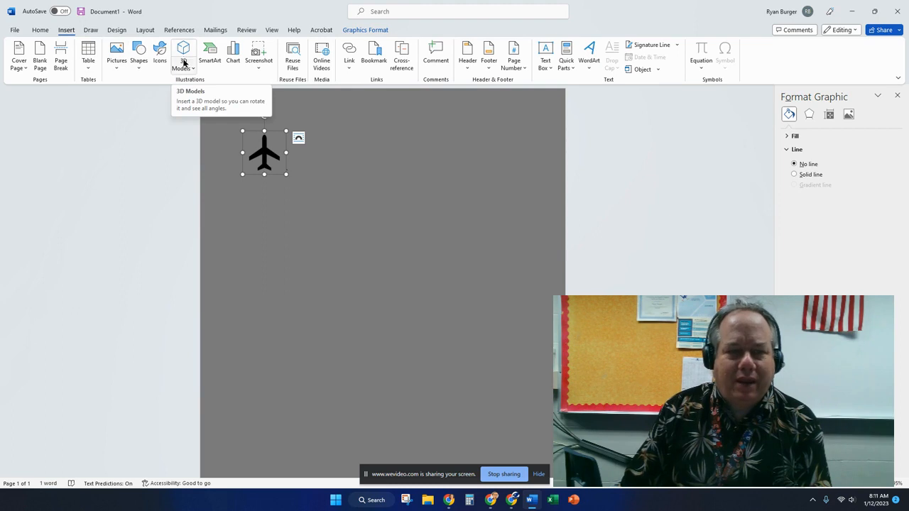
pyautogui.click(185, 67)
pyautogui.click(208, 109)
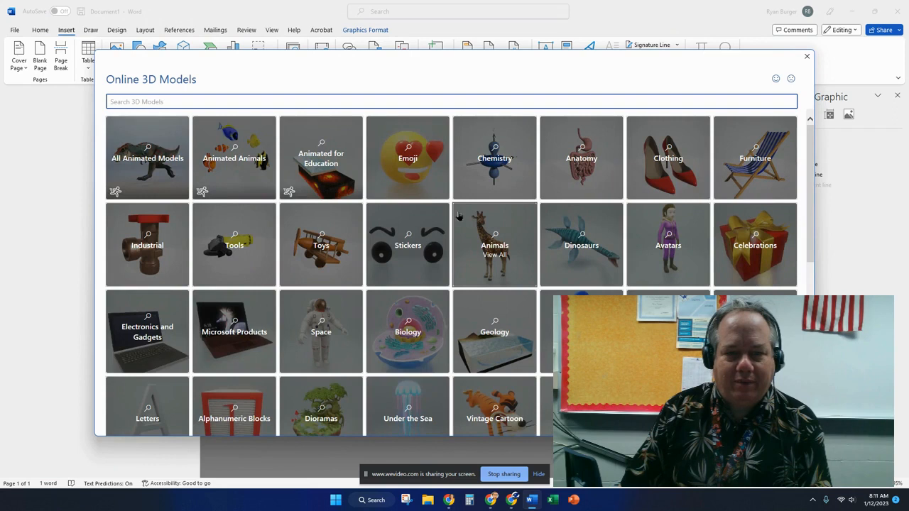
pyautogui.click(320, 163)
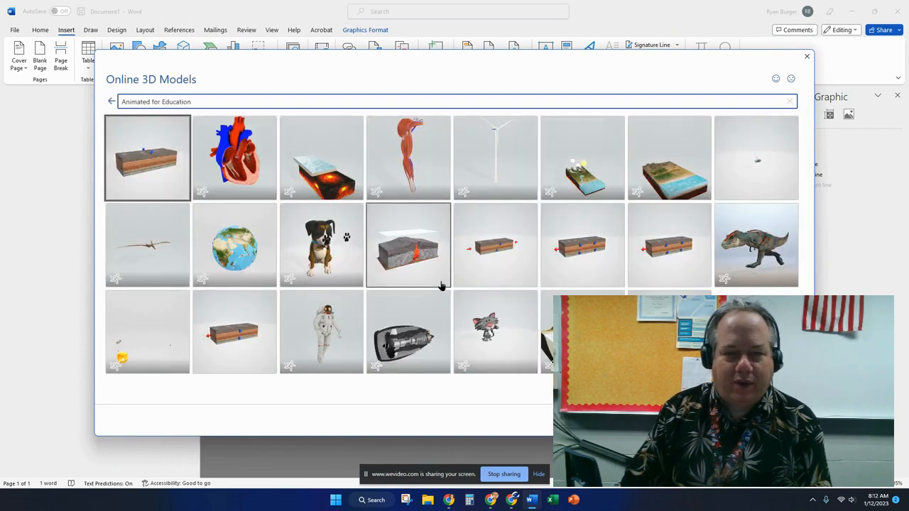
pyautogui.click(250, 153)
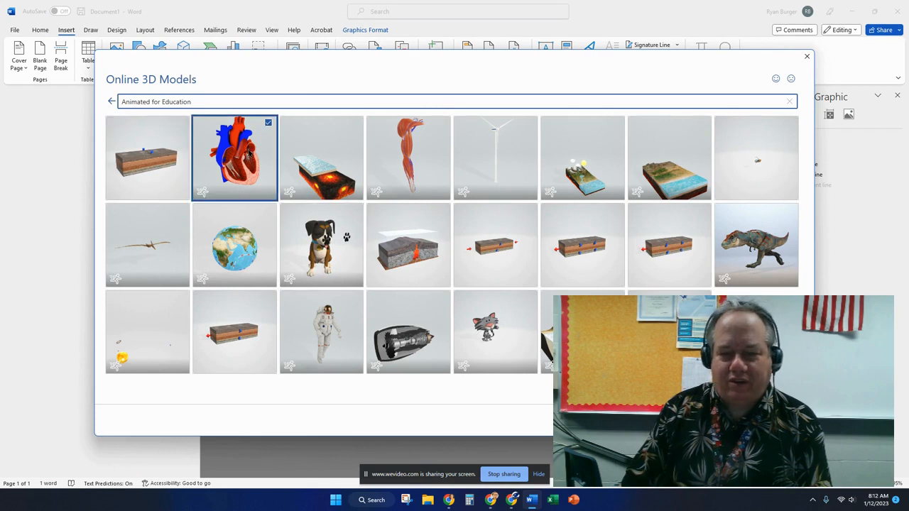
pyautogui.press('Escape')
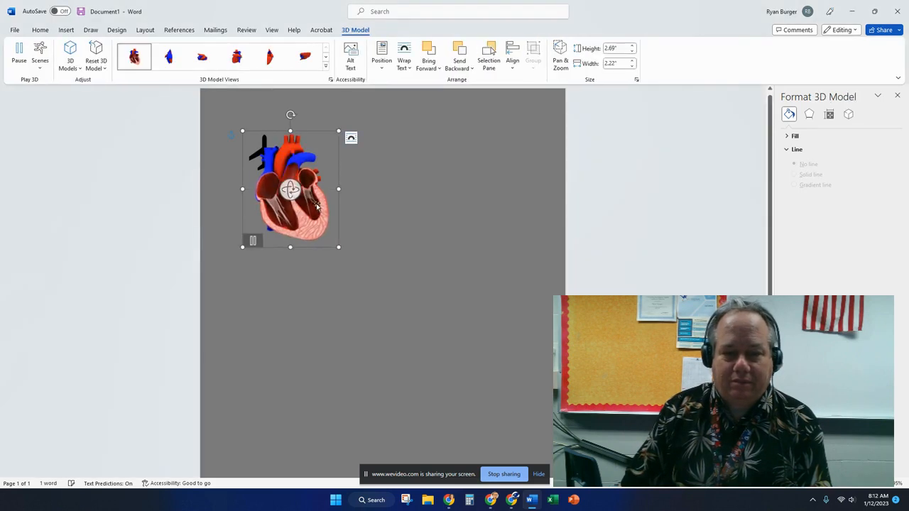
# - Move the heart model off the airplane toward the middle of the page and delete the airplane icon
pyautogui.moveTo(311, 203); pyautogui.dragTo(423, 261)
pyautogui.click(264, 152)
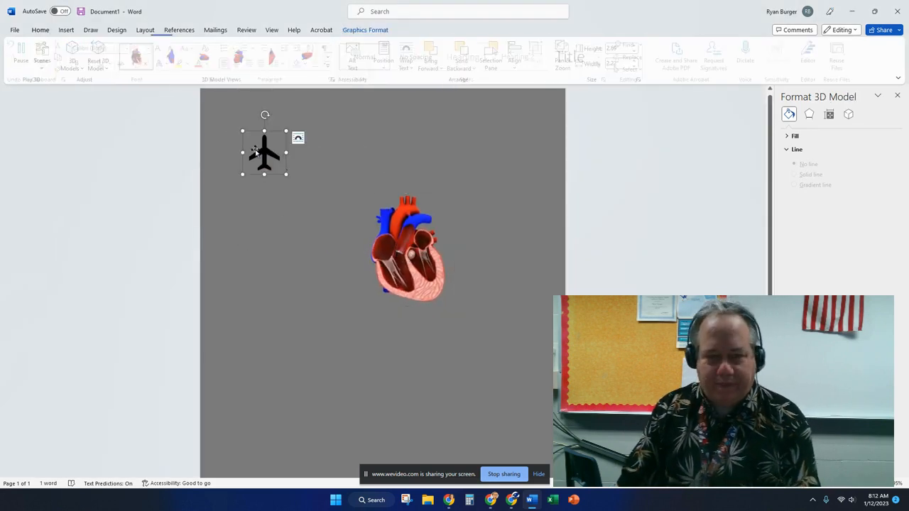
pyautogui.press('Delete')
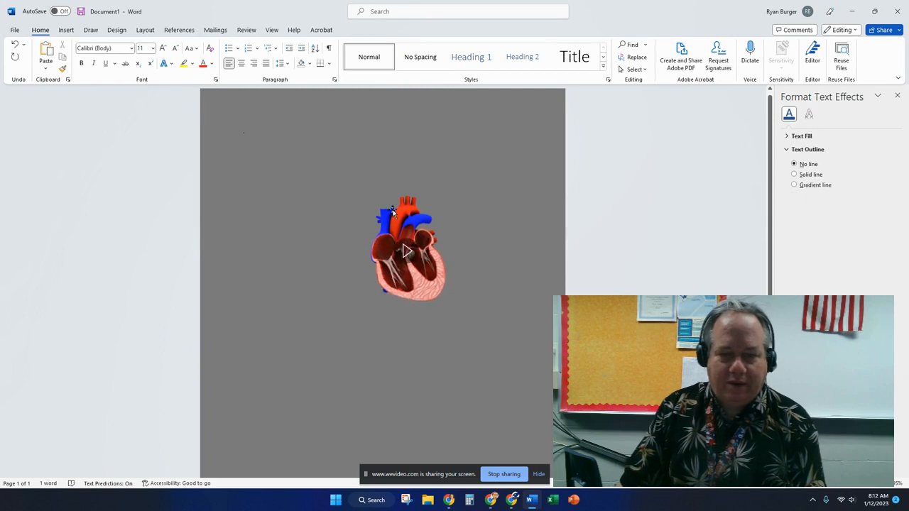
# - Enlarge the heart model to more than twice its size and reposition it near the center of the page
pyautogui.click(397, 254)
pyautogui.moveTo(359, 308); pyautogui.dragTo(230, 411)
pyautogui.moveTo(416, 322); pyautogui.dragTo(440, 274)
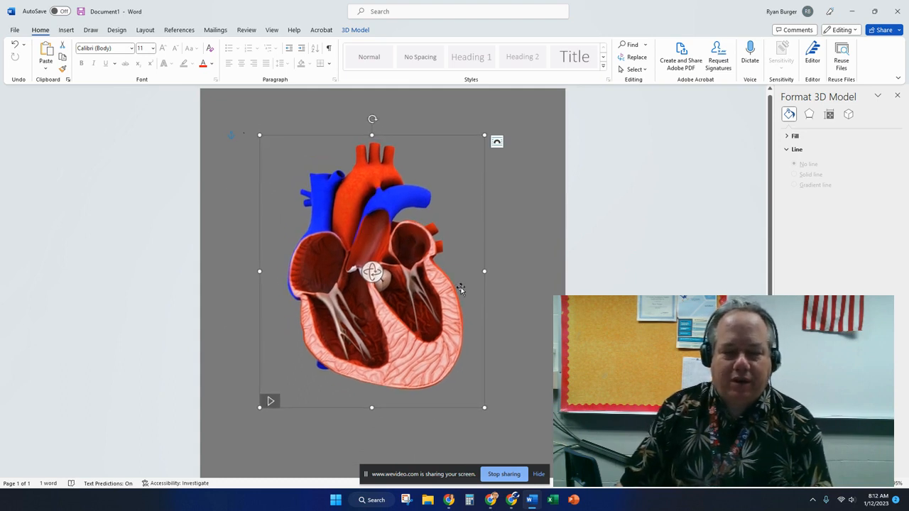
# - Play the heart model's animation, rotate the model to an angled view, and deselect it
pyautogui.click(271, 402)
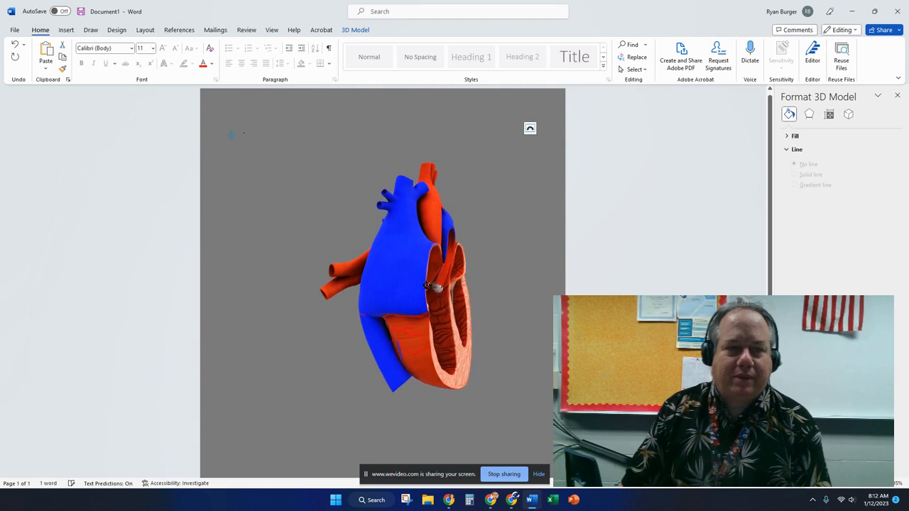
pyautogui.click(693, 243)
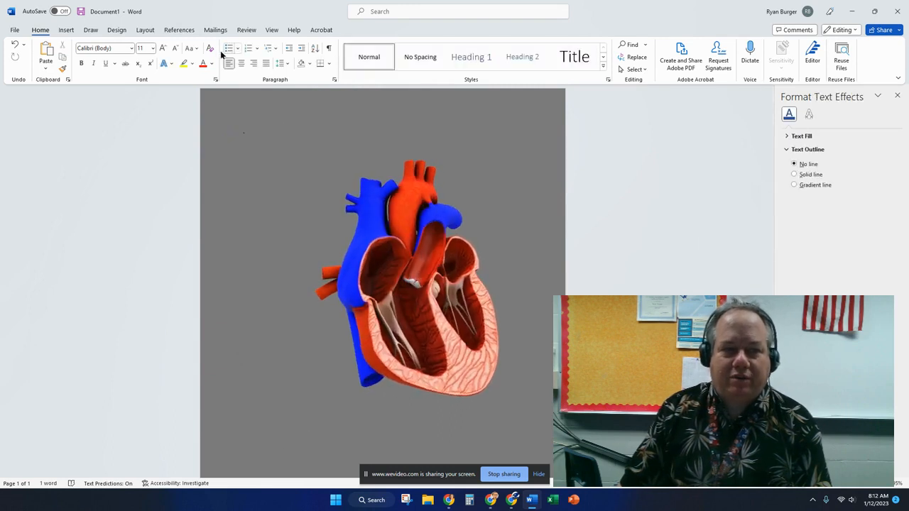
# - Display the commands for inserting another object into the document
pyautogui.click(66, 30)
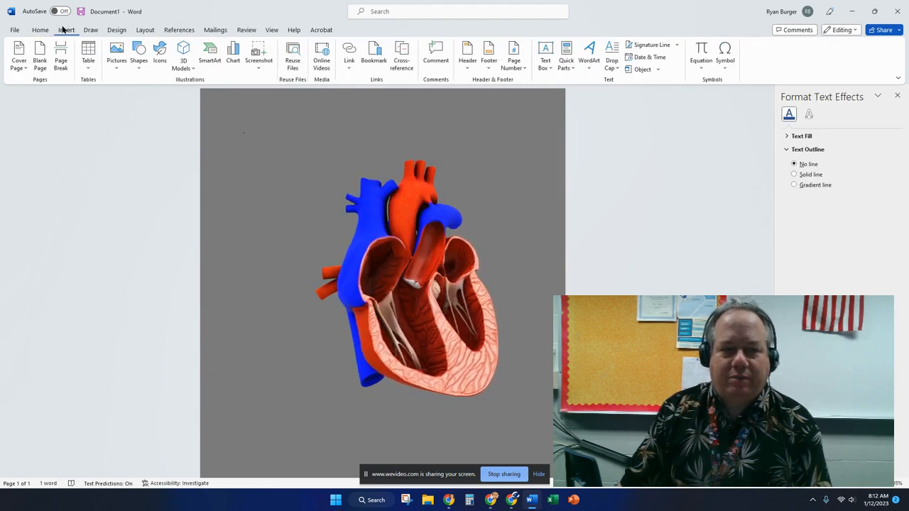